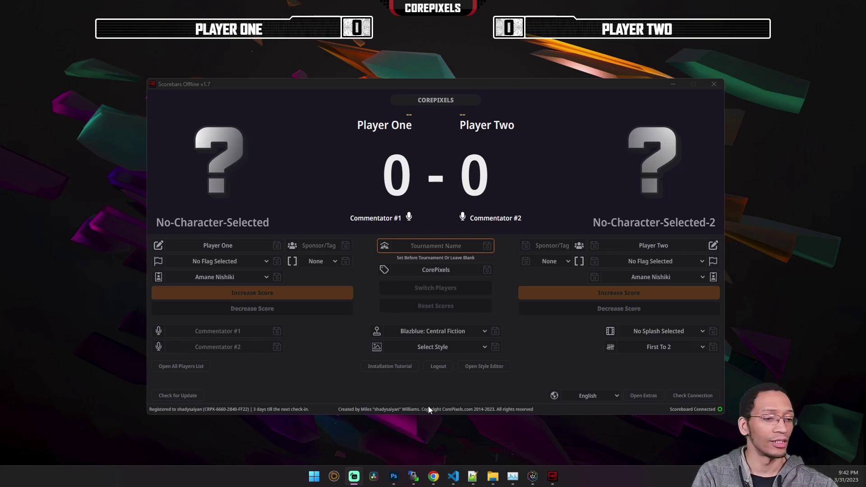
Open the Scorebars-Offline user-content folder in File Explorer
left_click(498, 475)
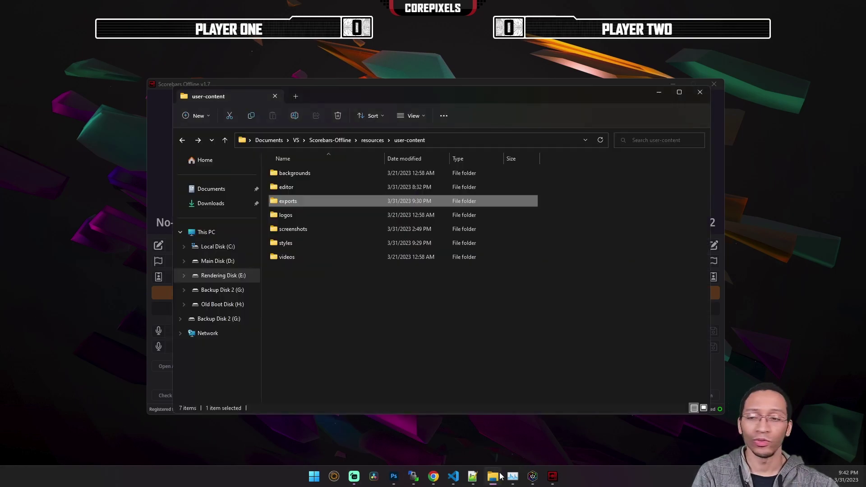
Preview samsho2.png from the editor folder, then go back and minimize File Explorer
left_click(304, 186)
double_click(304, 187)
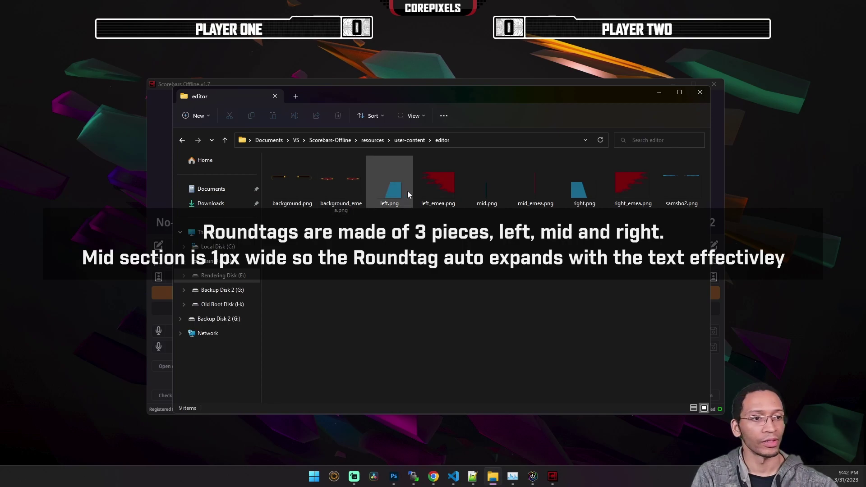
double_click(670, 189)
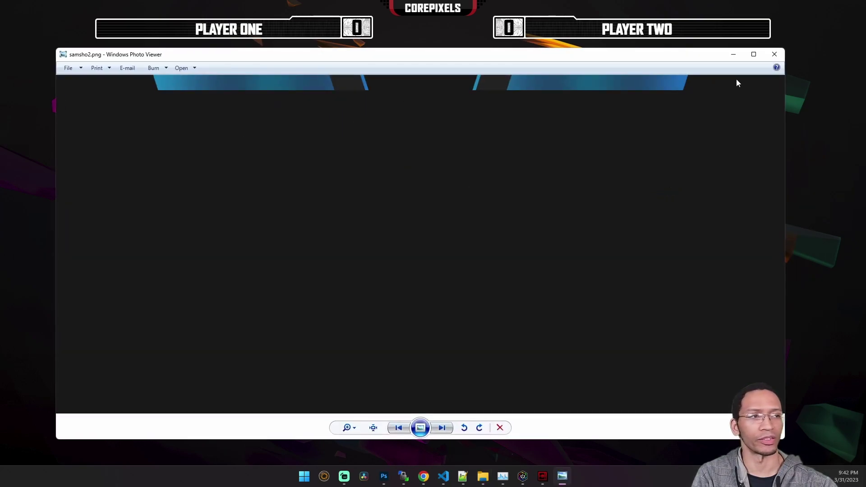
left_click(775, 54)
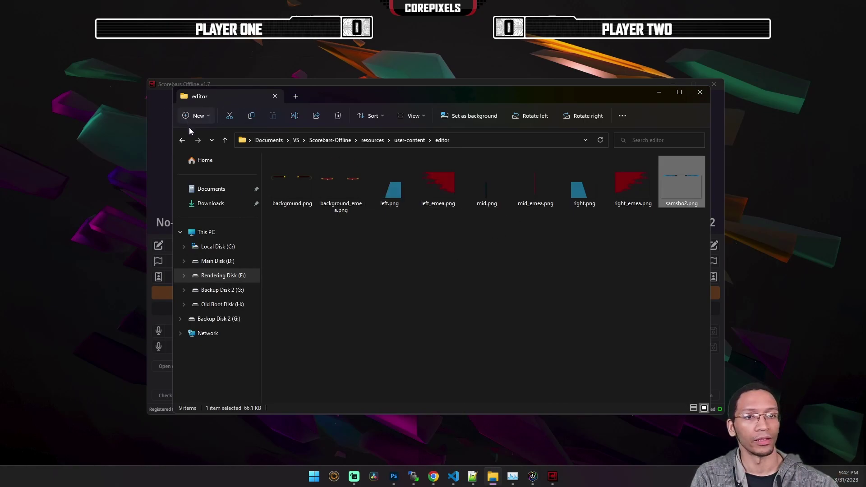
left_click(182, 140)
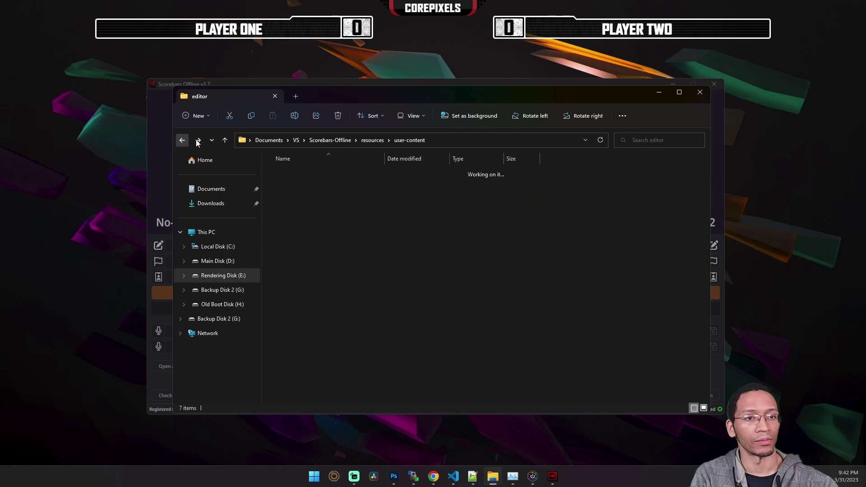
left_click(650, 93)
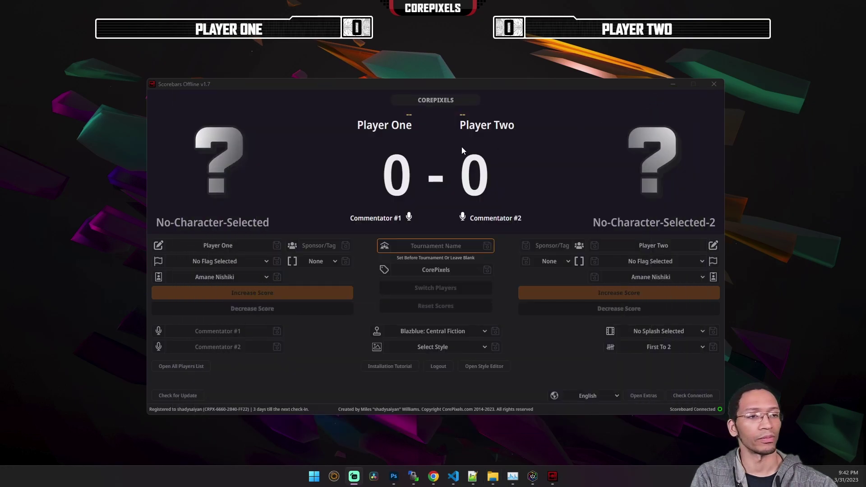
Open the Style Editor and browse the Game Preview Background options
left_click(476, 368)
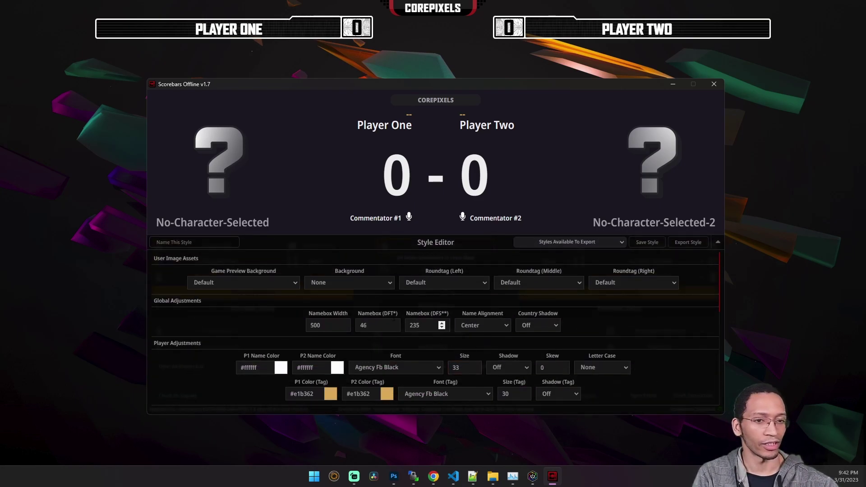
left_click(289, 282)
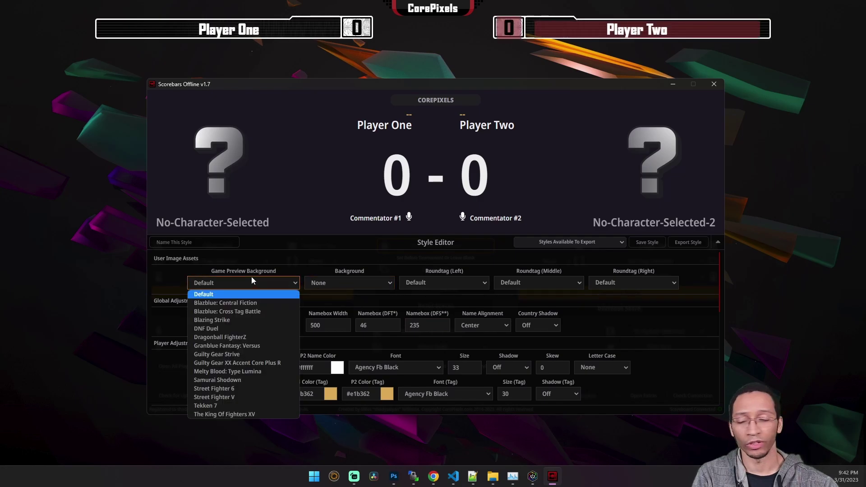
key("g")
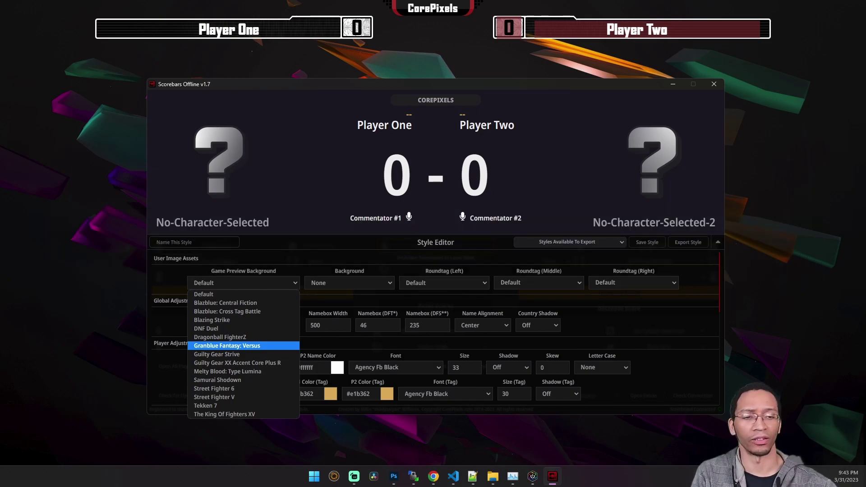
left_click(286, 272)
left_click(281, 281)
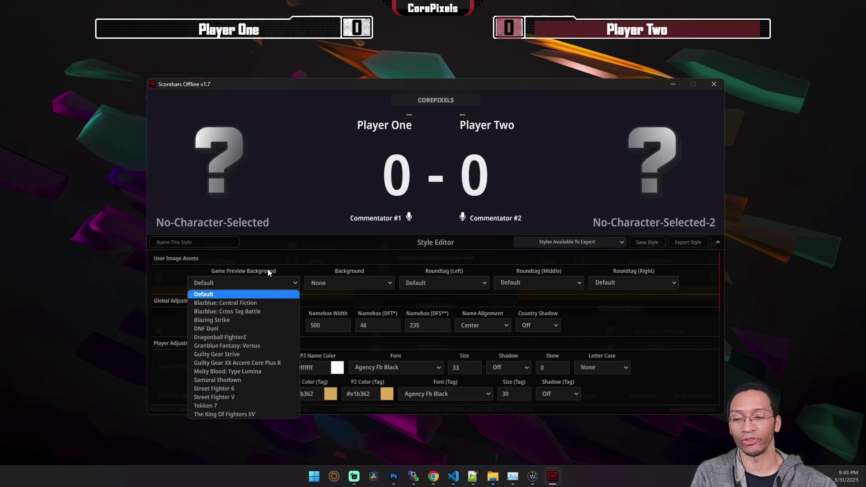
left_click(268, 273)
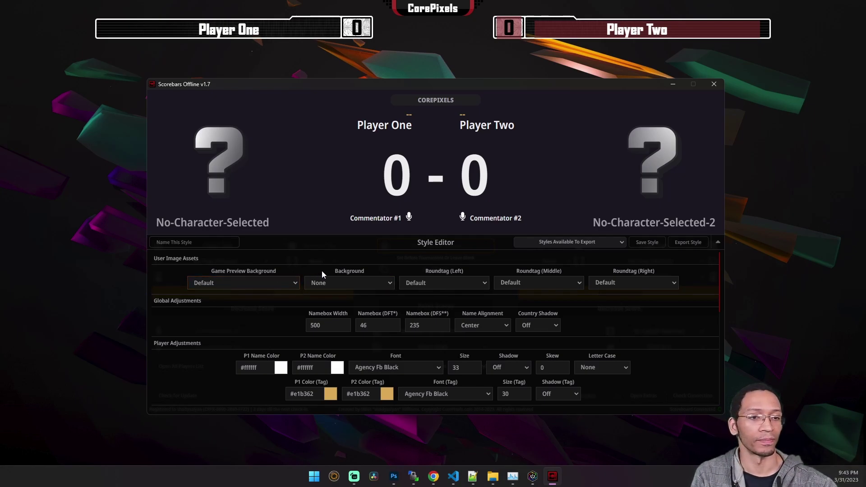
Set the Game Preview Background to Samurai Shadown and check the available background images
left_click(292, 282)
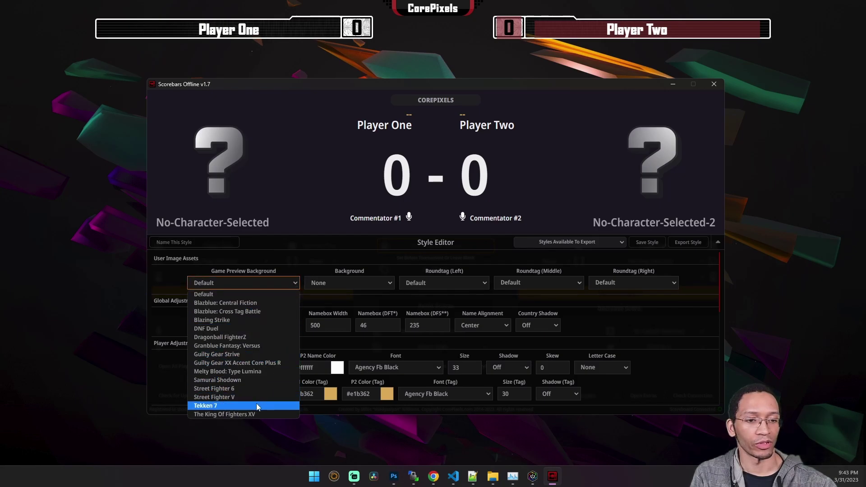
left_click(247, 379)
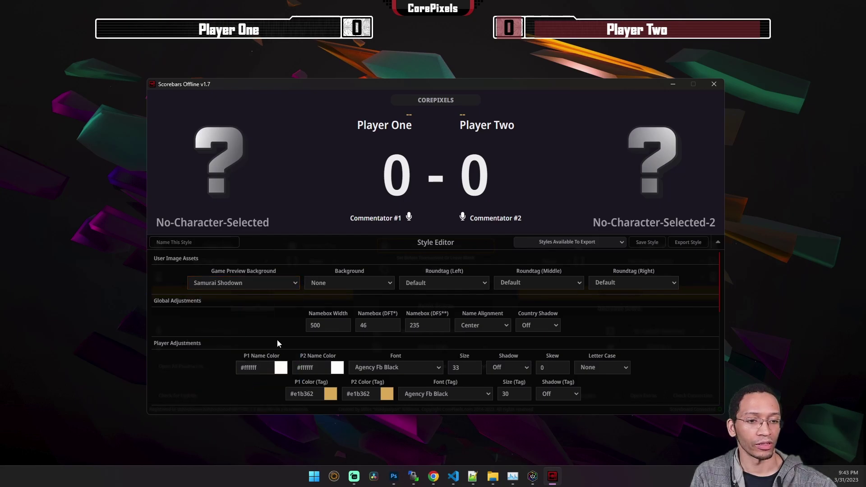
left_click(340, 286)
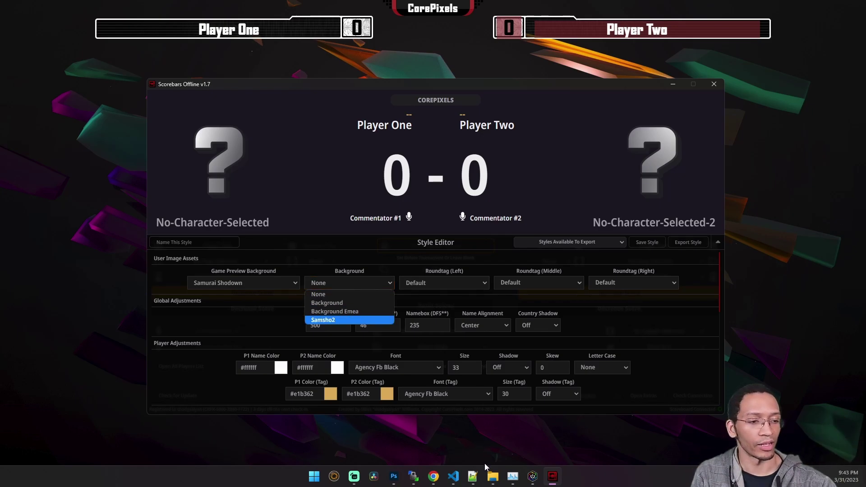
left_click(493, 476)
Preview samsho2.png in the editor folder again, then return to the Style Editor's background list
double_click(300, 186)
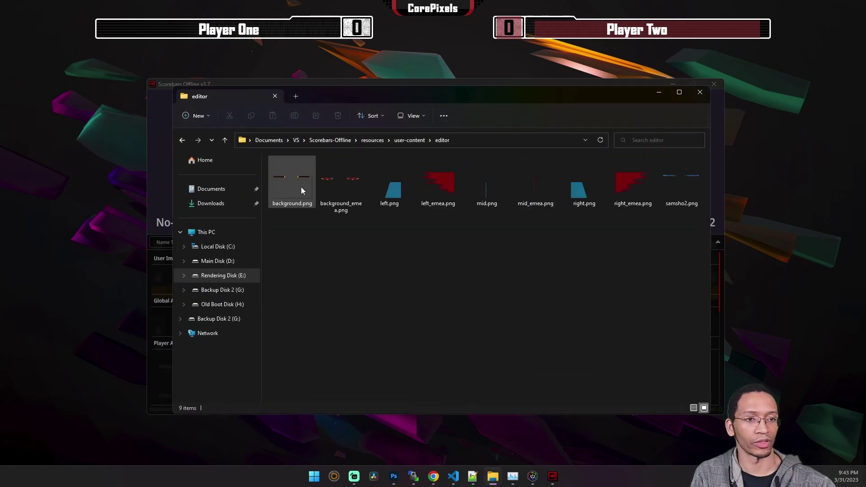
double_click(676, 190)
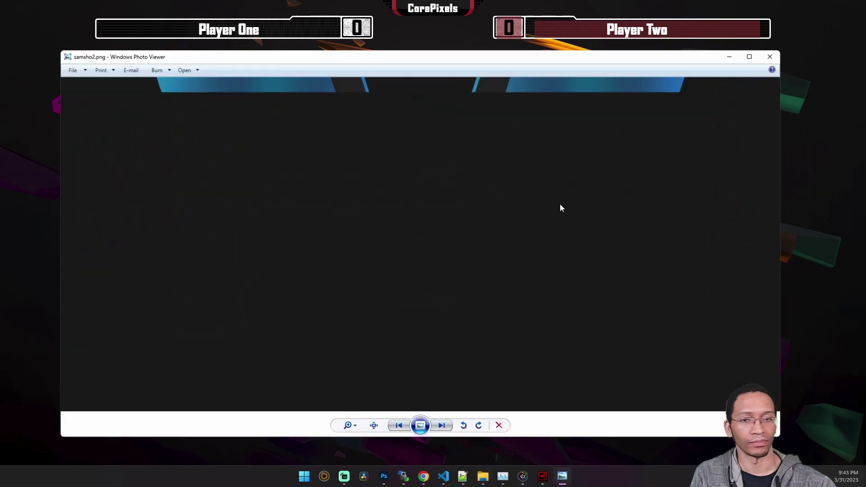
left_click(775, 54)
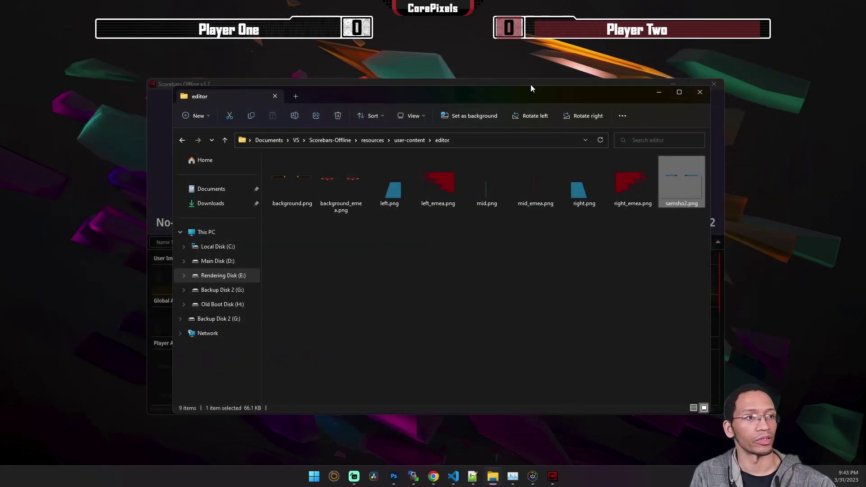
left_click(658, 93)
left_click(334, 283)
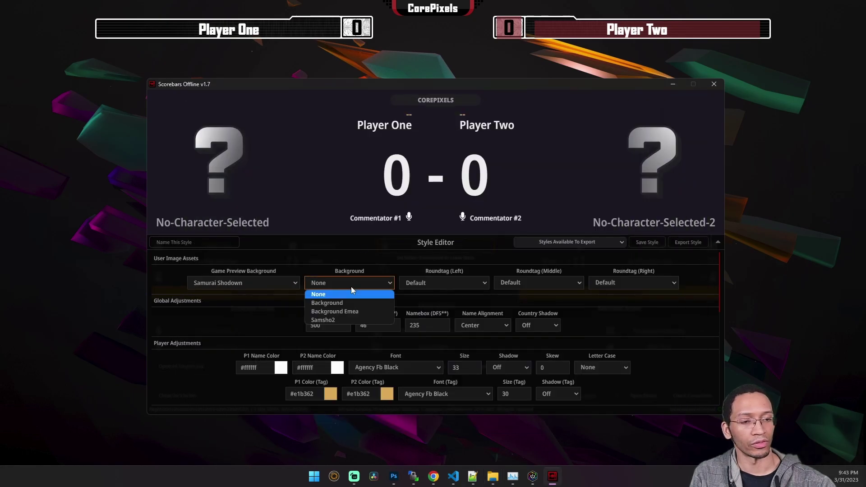
Set the Background to Samsho2 and look through the Roundtag (Left) options without changing them
left_click(332, 321)
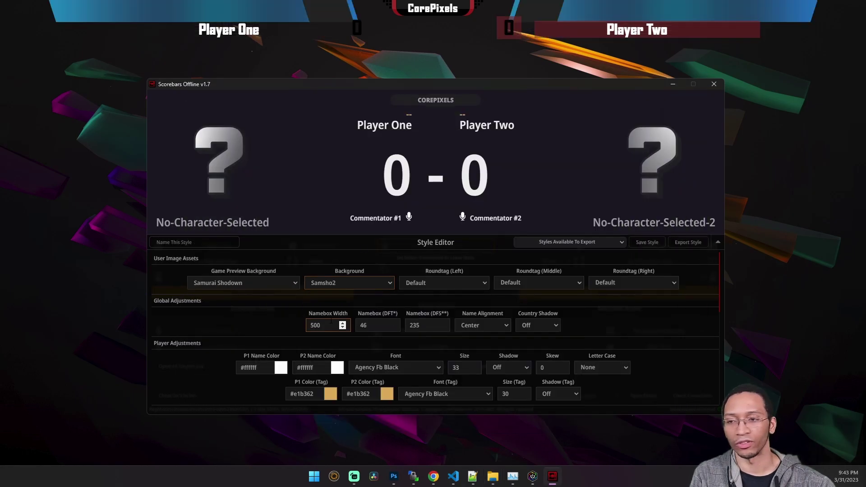
left_click(352, 282)
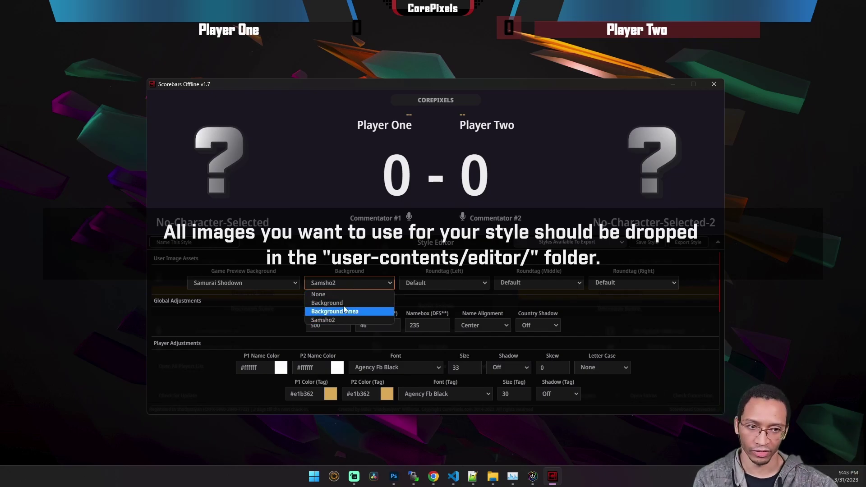
left_click(356, 269)
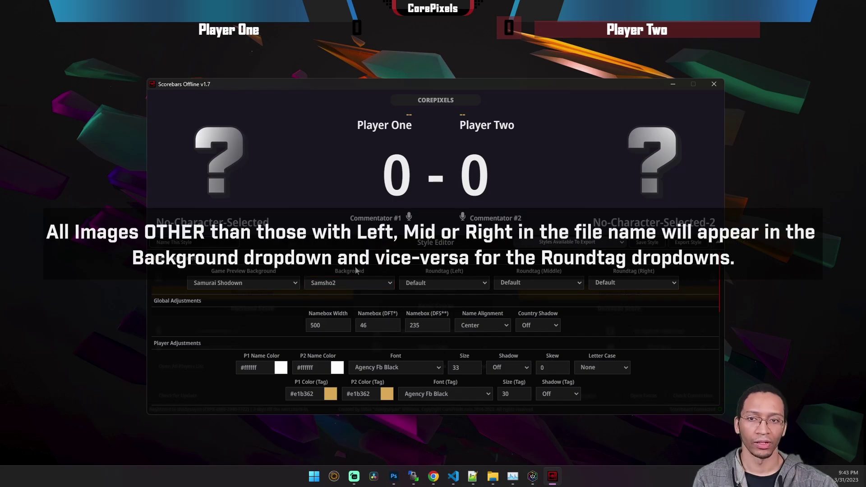
left_click(436, 284)
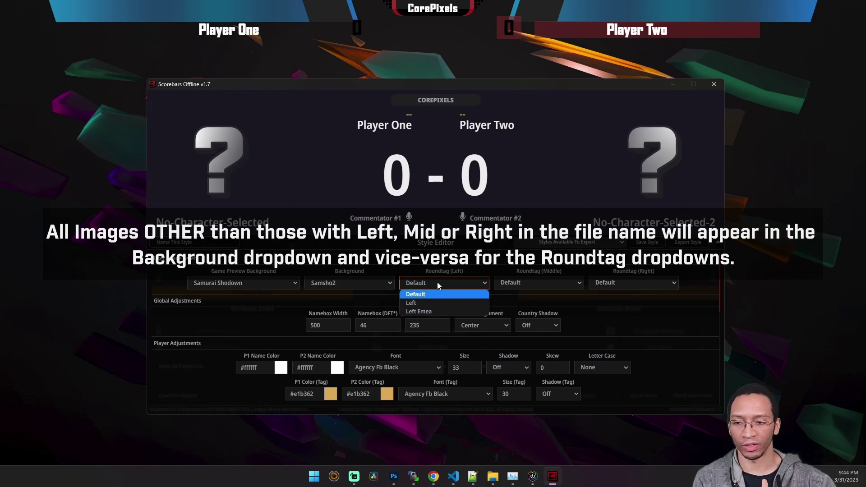
left_click(534, 272)
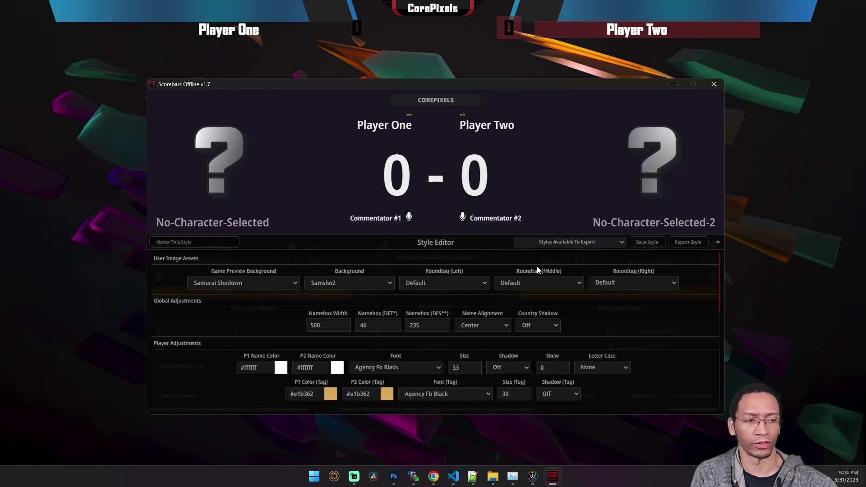
scroll(394, 277, "down", 1)
scroll(388, 282, "up", 1)
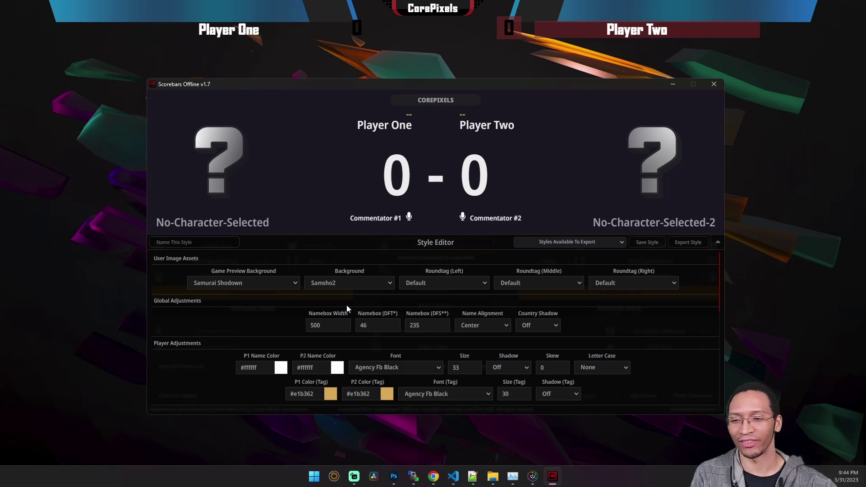
Set the namebox width to 525
left_click(343, 323)
left_click(344, 323)
left_click(343, 323)
left_click_drag(323, 325, 292, 326)
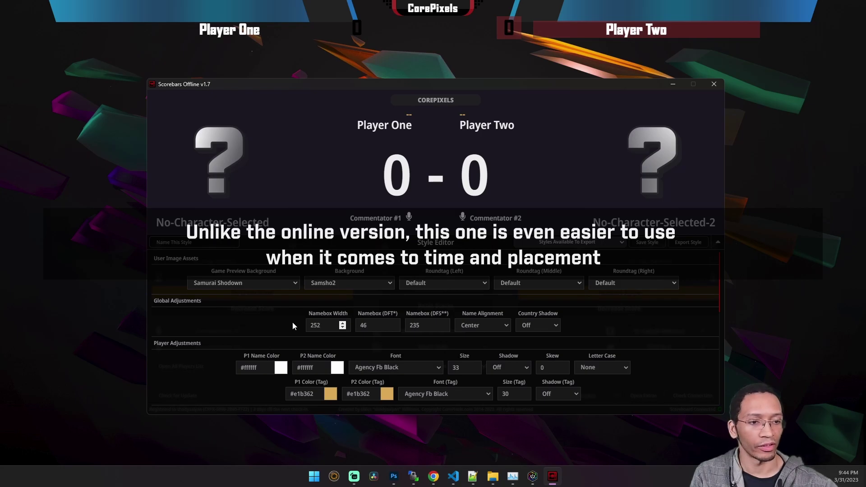
type("525")
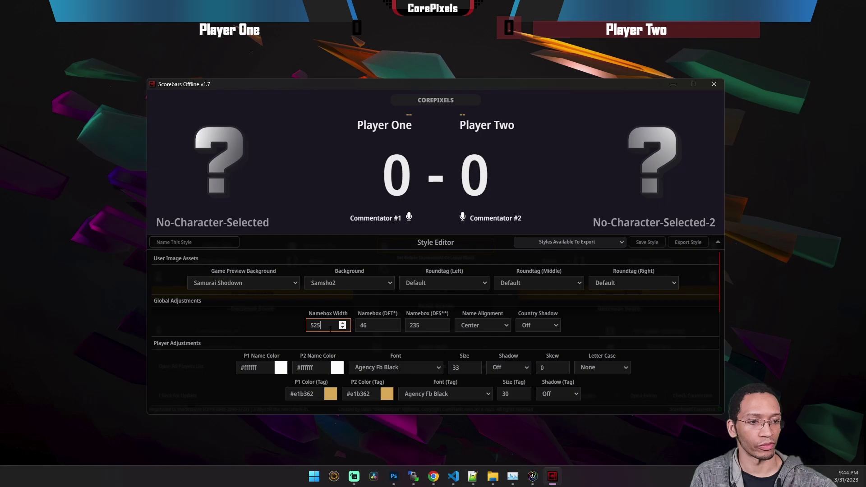
Set the namebox distance from top to 38, then adjust it to 5
left_click(375, 325)
double_click(375, 325)
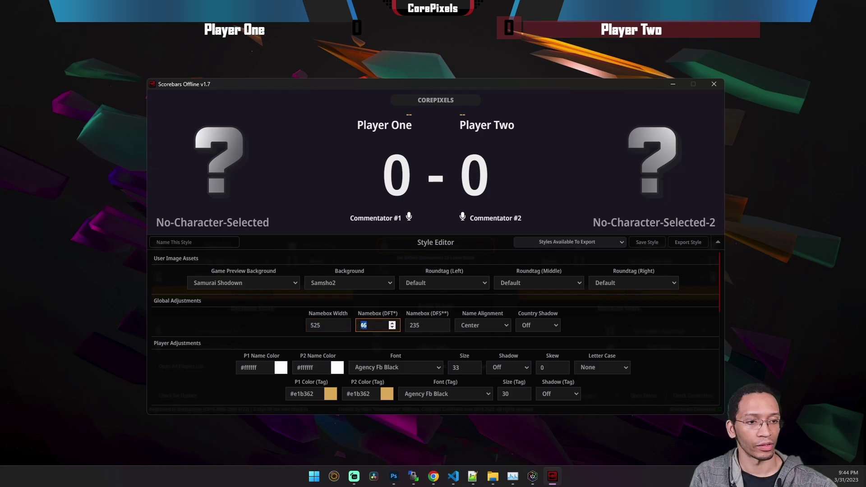
type("38")
left_click(392, 328)
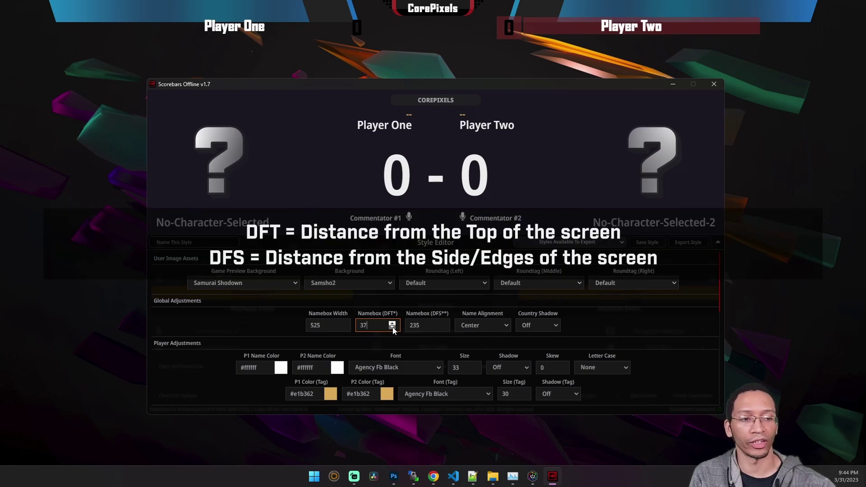
left_click(392, 328)
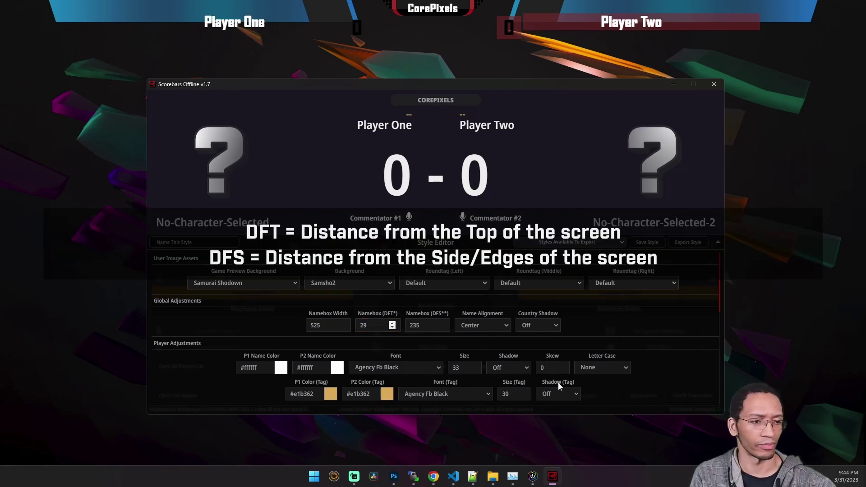
left_click(393, 328)
left_click(393, 328)
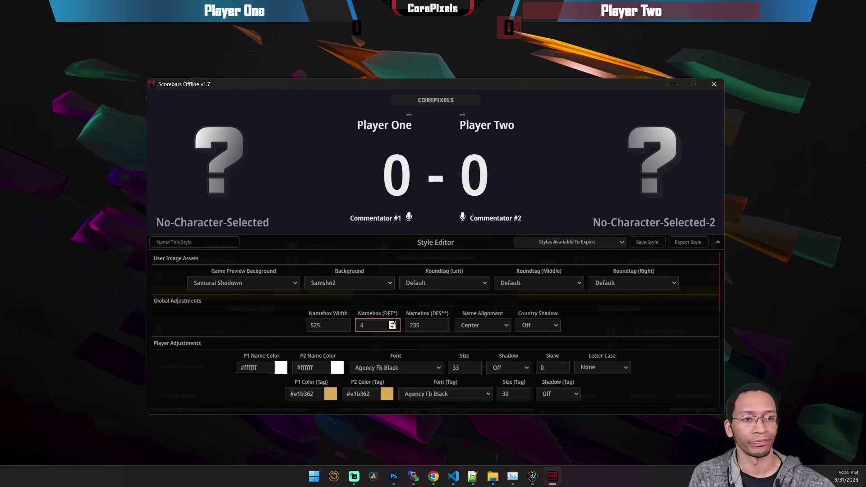
left_click(392, 323)
Lower the namebox distance from the screen sides to 140
left_click(442, 329)
left_click(442, 328)
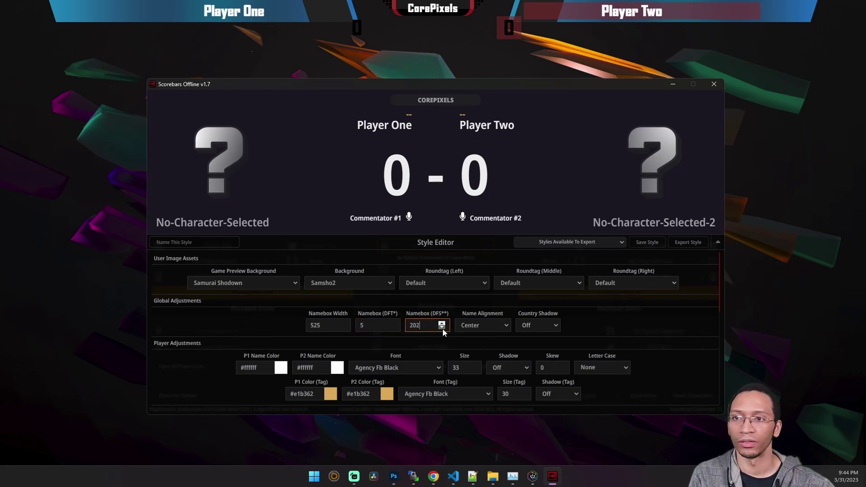
left_click(442, 329)
left_click(442, 329)
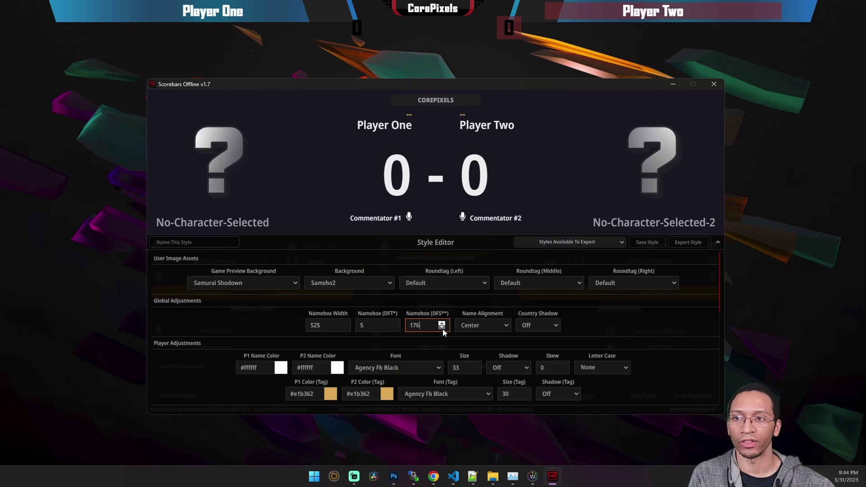
left_click(442, 328)
left_click(443, 329)
left_click(443, 329)
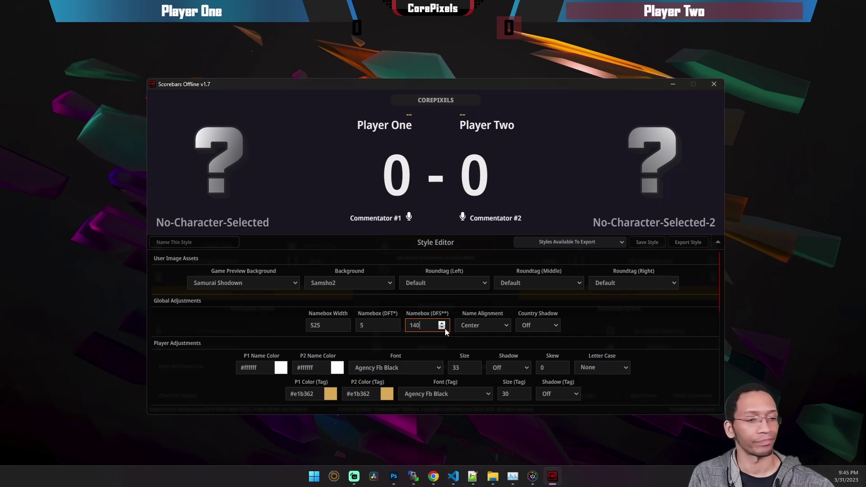
Try Inside and Outside name alignment, then keep Center
left_click(486, 329)
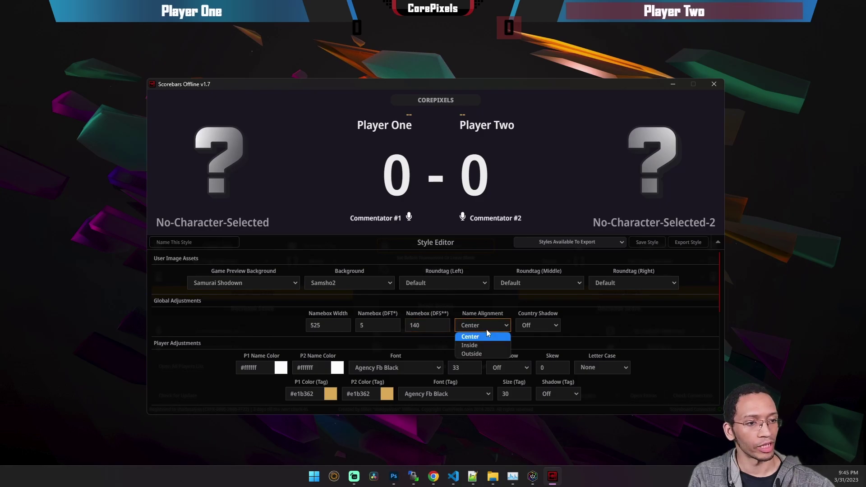
left_click(480, 343)
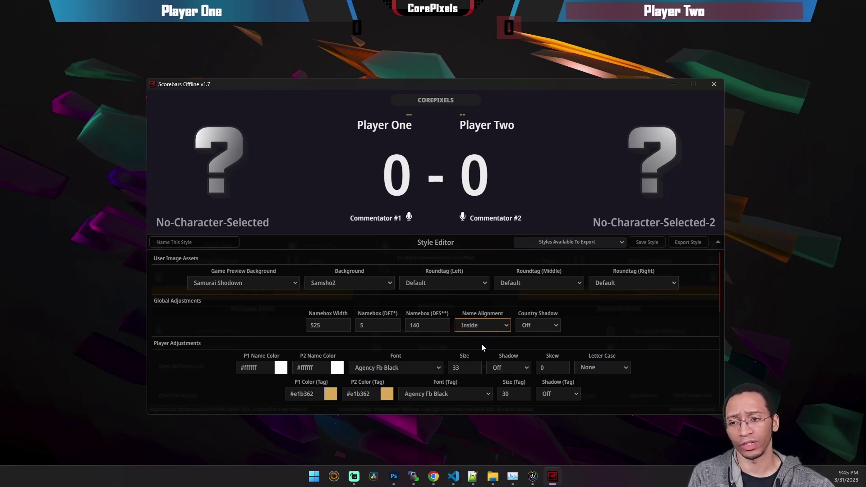
left_click(481, 329)
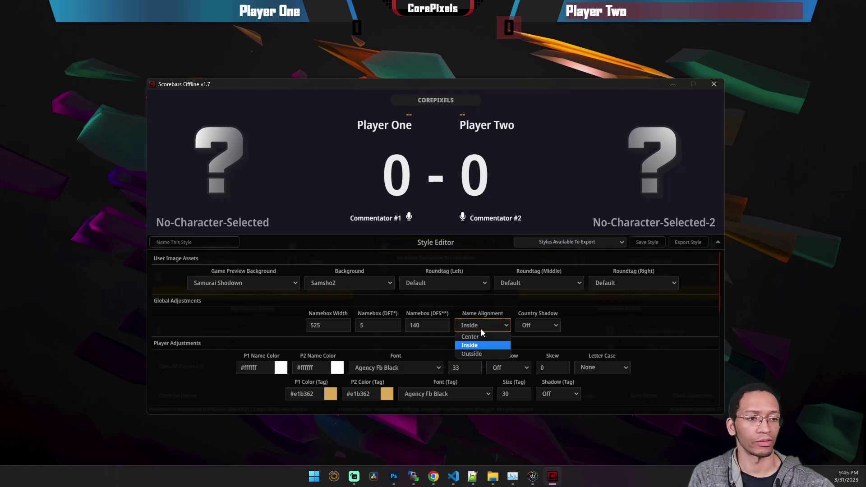
left_click(480, 354)
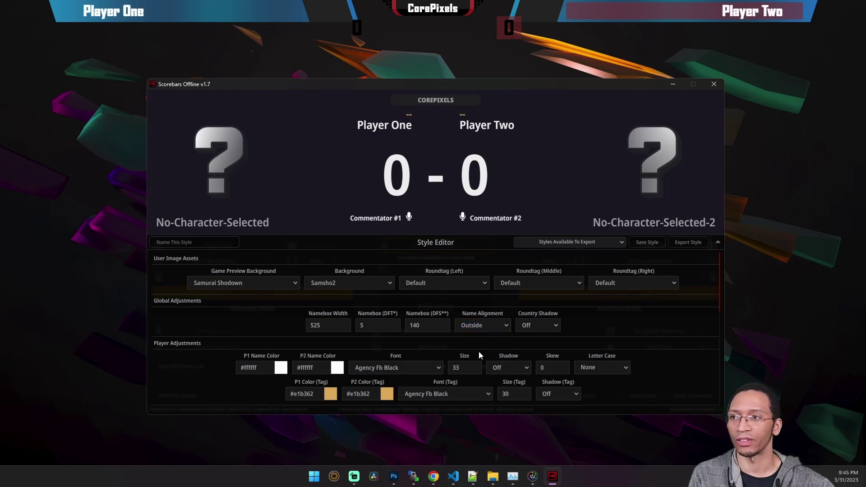
left_click(479, 326)
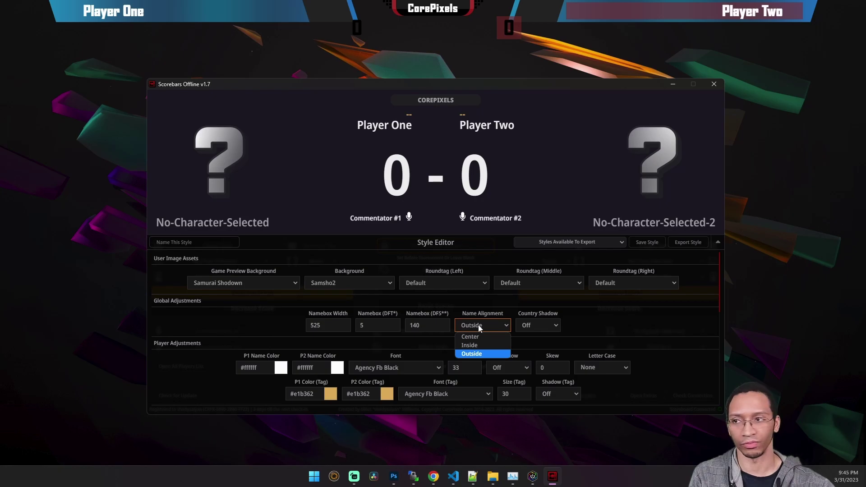
left_click(486, 337)
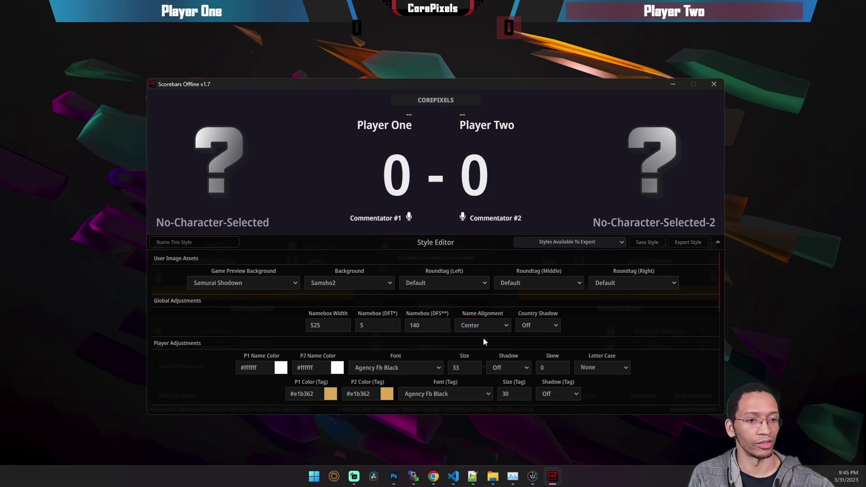
Make both Player 1 and Player 2 name colours off-white #efefef
scroll(483, 338, "down", 1)
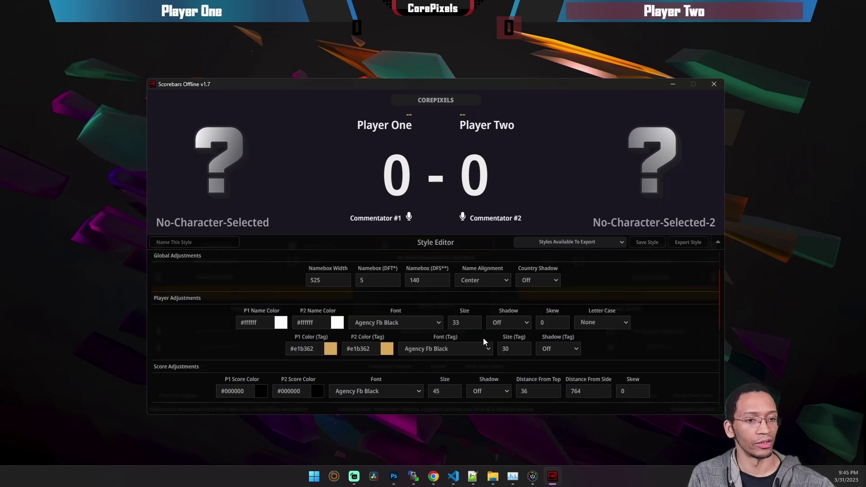
left_click(257, 322)
left_click(255, 302)
left_click(313, 323)
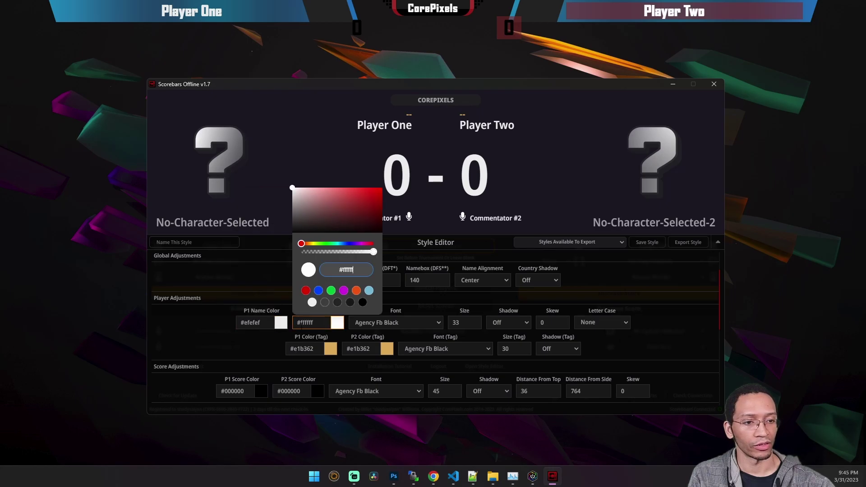
left_click(311, 303)
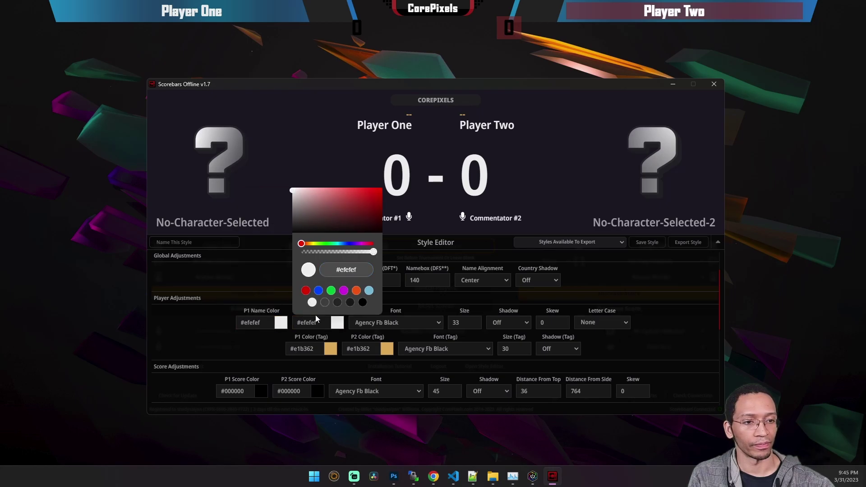
left_click(417, 311)
Set the player names to Industry Bold, size 30, Uppercase letter case
left_click(415, 326)
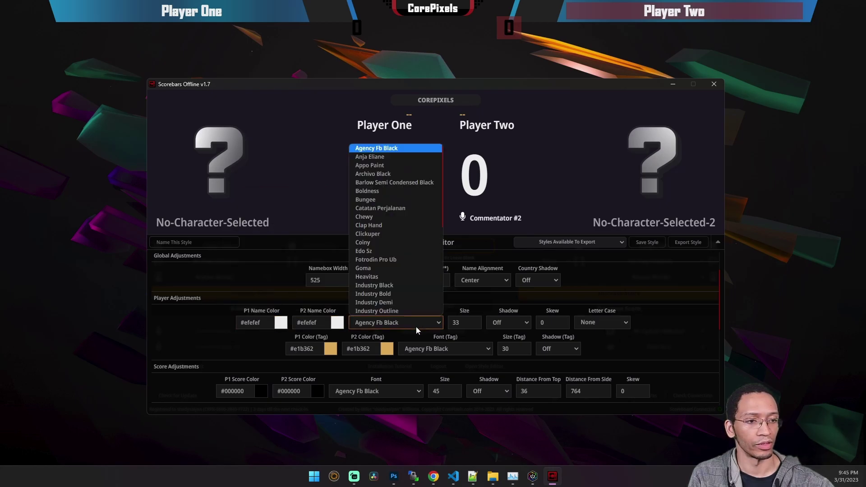
left_click(390, 294)
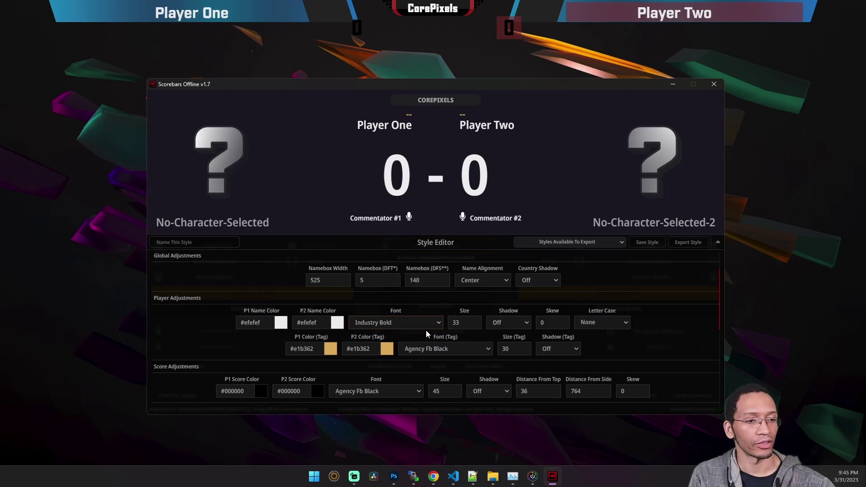
left_click(469, 323)
scroll(473, 328, "down", 3)
left_click(501, 324)
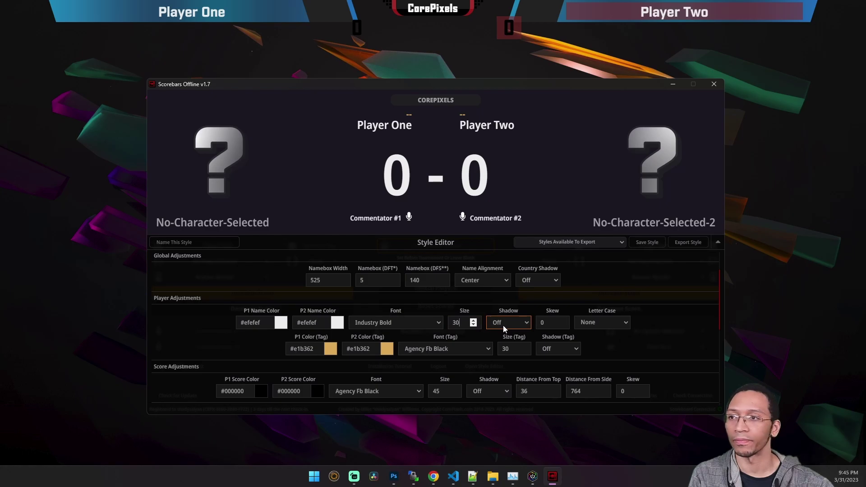
left_click(586, 322)
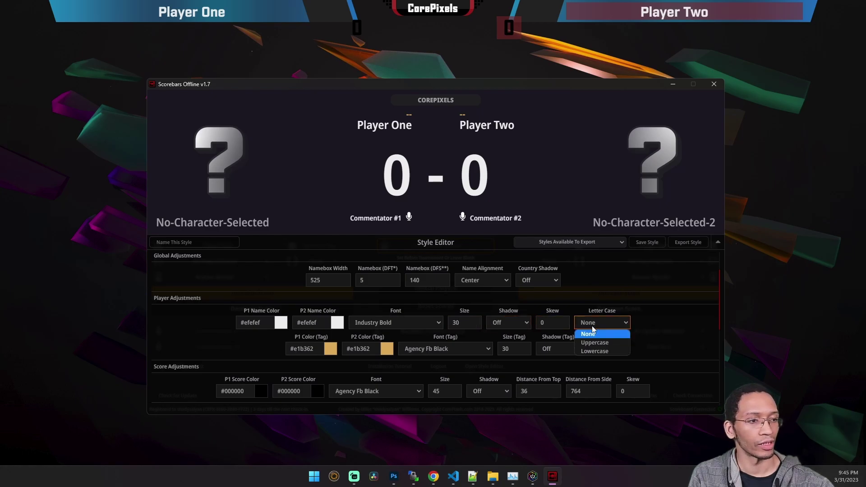
left_click(595, 342)
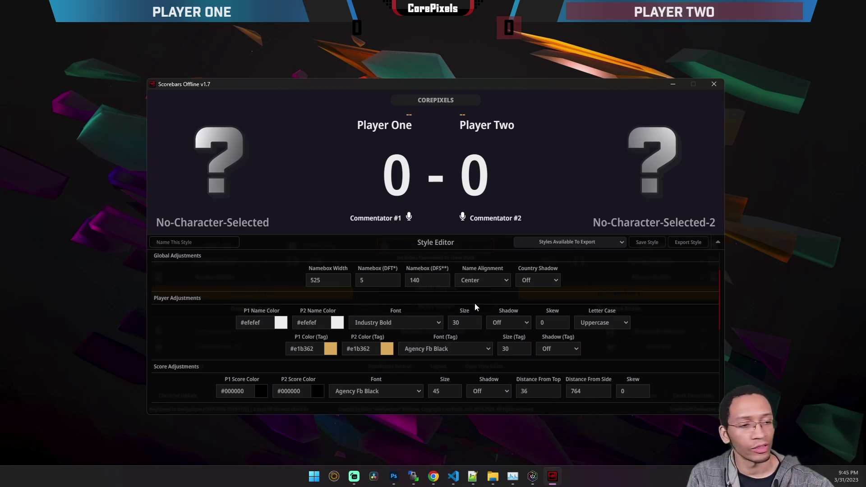
Lower the Namebox (DFS) side offset from 140 to 135
scroll(451, 314, "up", 1)
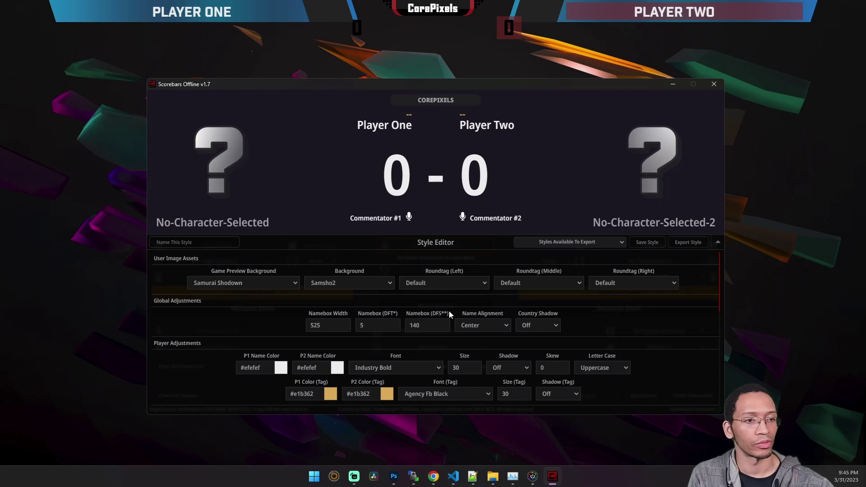
left_click(441, 328)
left_click(442, 328)
left_click(442, 328)
left_click(442, 328)
left_click(441, 328)
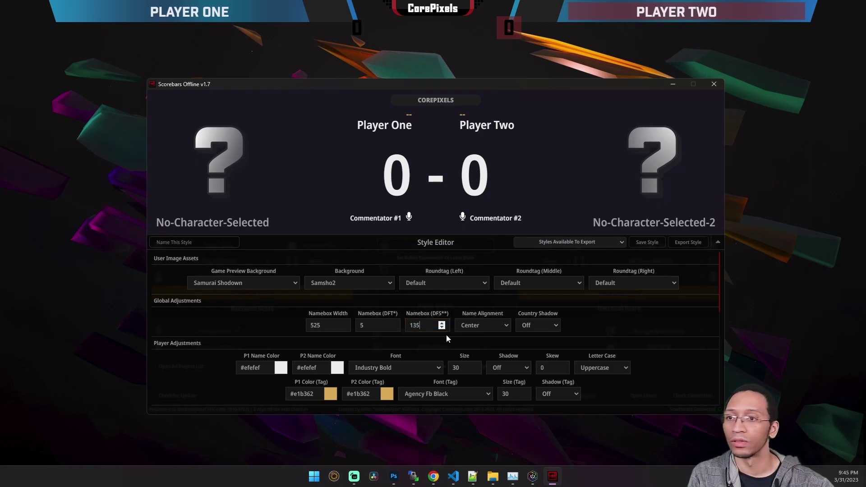
scroll(447, 339, "down", 1)
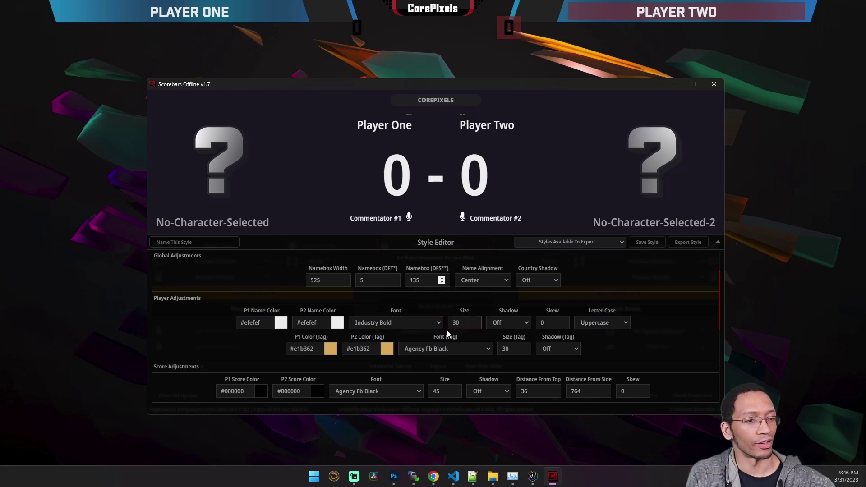
scroll(446, 338, "down", 1)
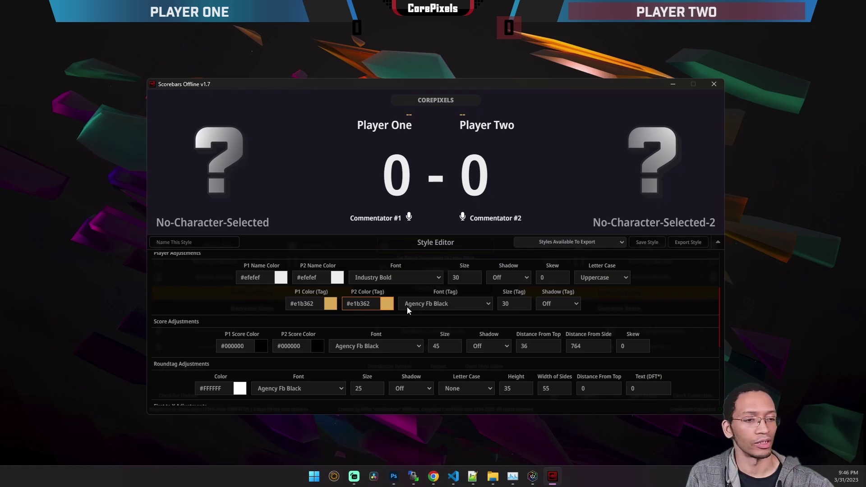
Set the tag font to Industry Bold at size 25 and give player names a Hard Glow shadow
left_click(433, 308)
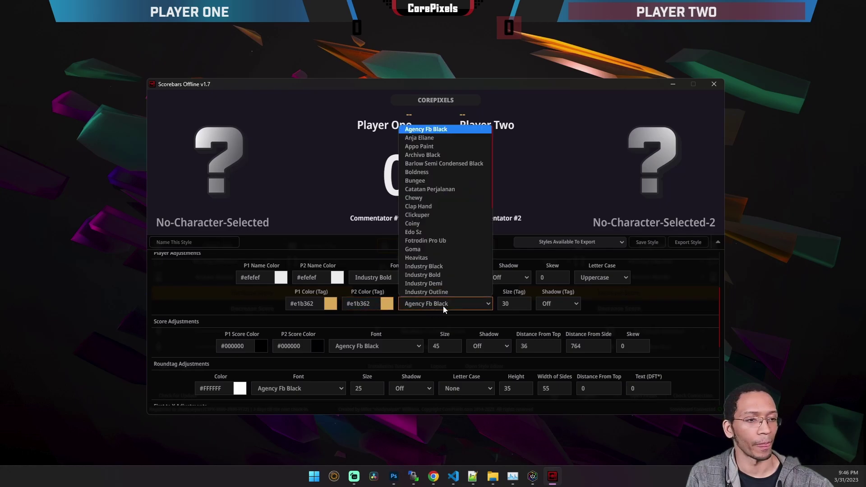
left_click(442, 273)
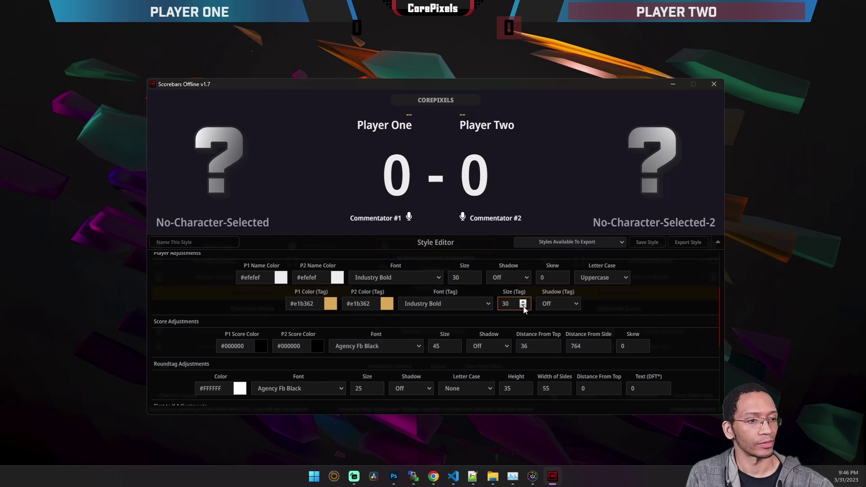
scroll(523, 307, "down", 5)
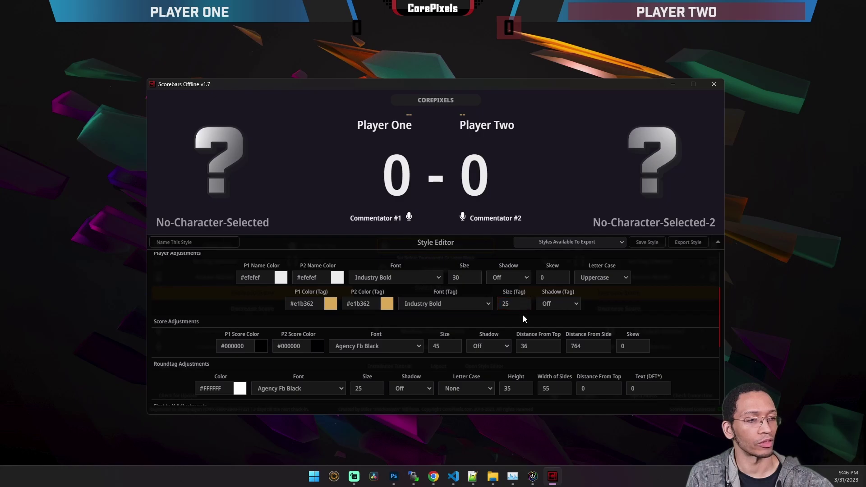
left_click(527, 280)
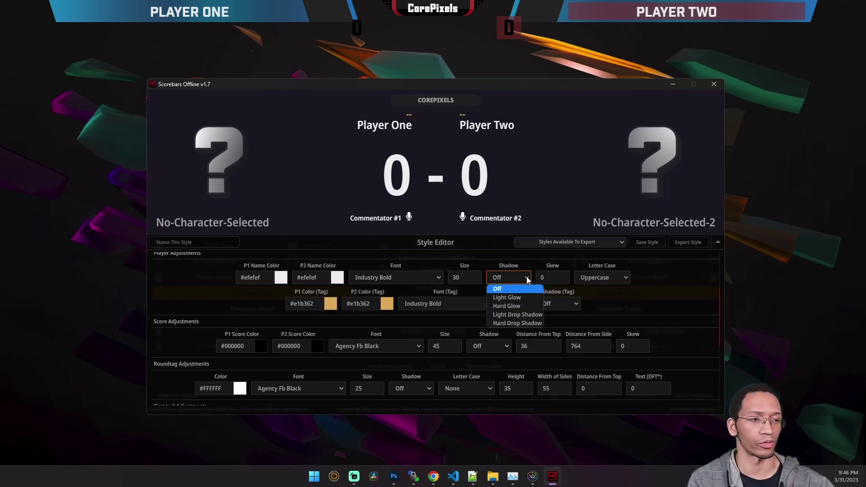
left_click(528, 307)
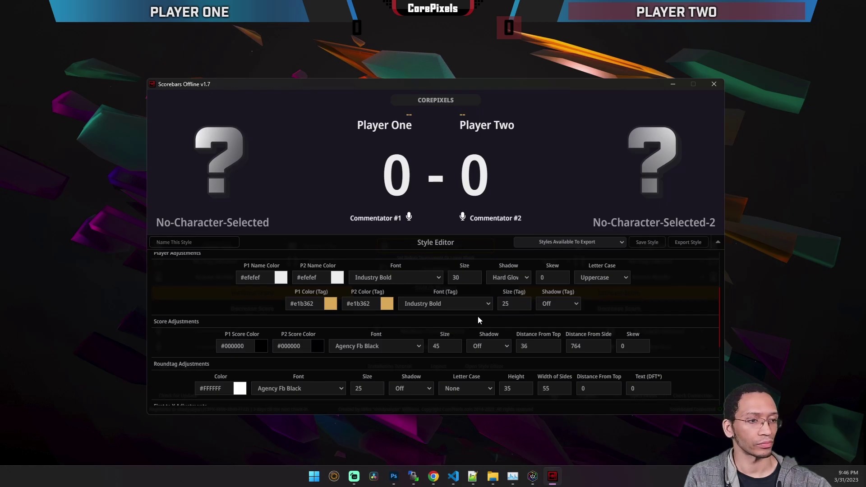
scroll(473, 317, "down", 1)
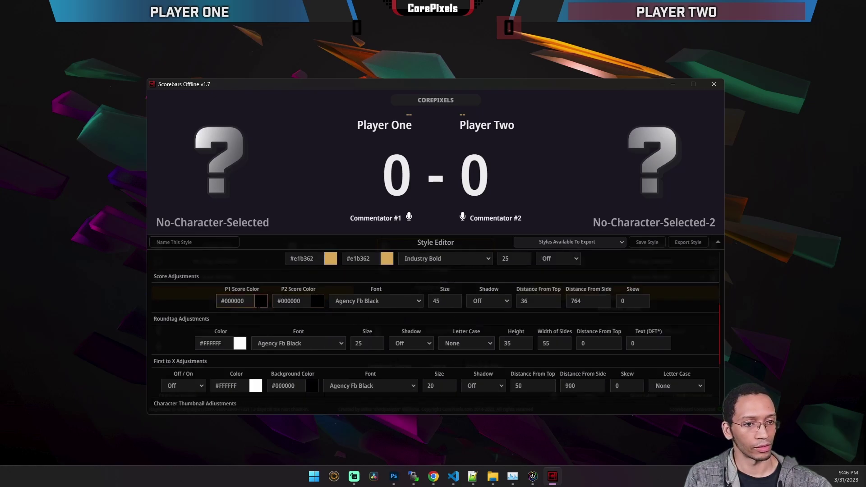
Make both scores off-white #efefef in the Industry Bold font
left_click(249, 301)
left_click(235, 285)
left_click(285, 301)
left_click(292, 281)
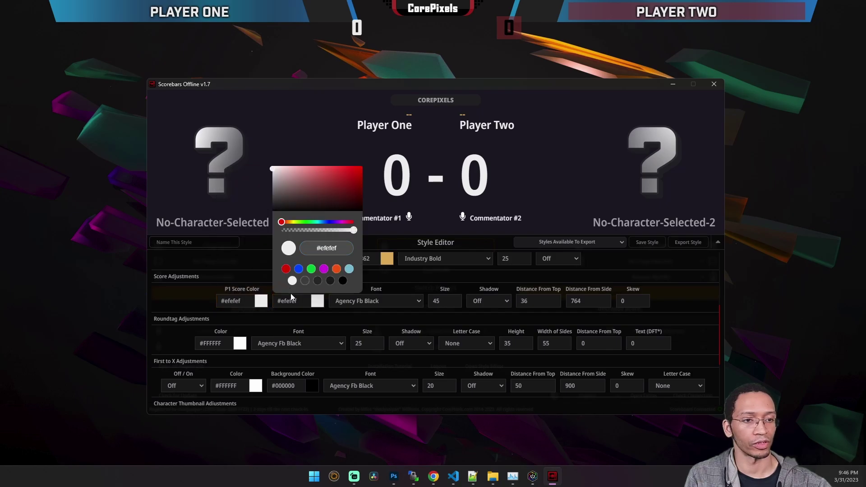
left_click(379, 301)
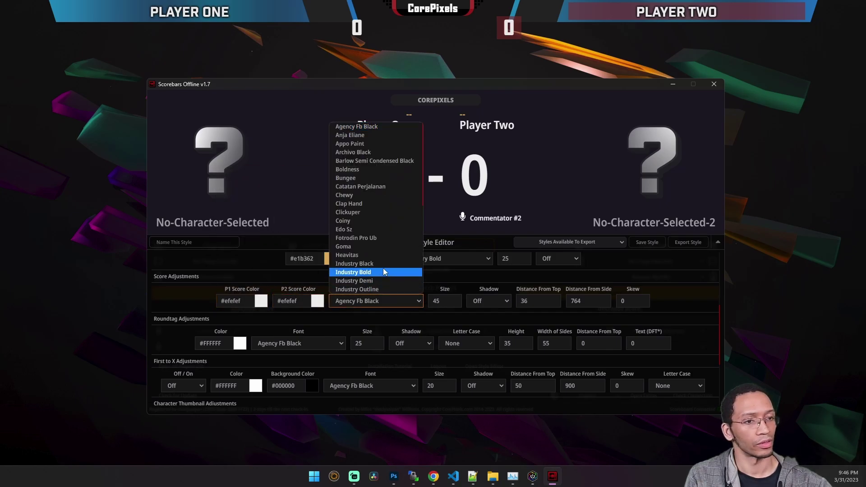
left_click(382, 272)
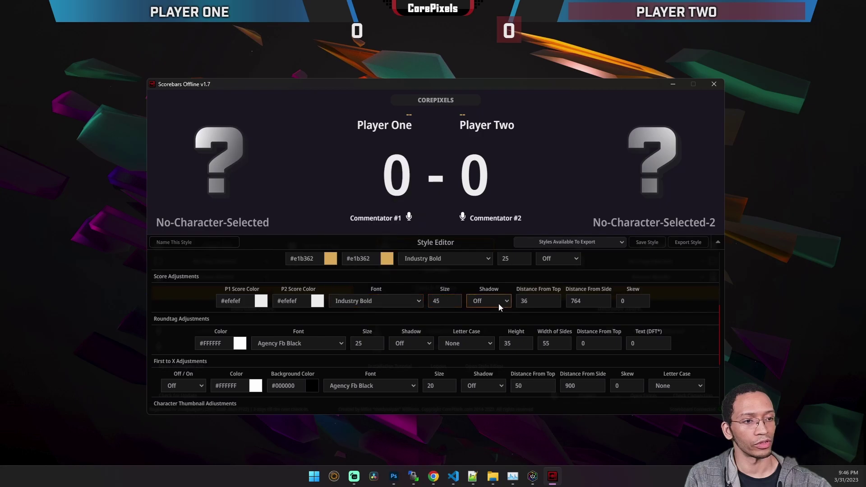
Set the score Distance From Top to -8 and Distance From Side to 700
left_click(553, 303)
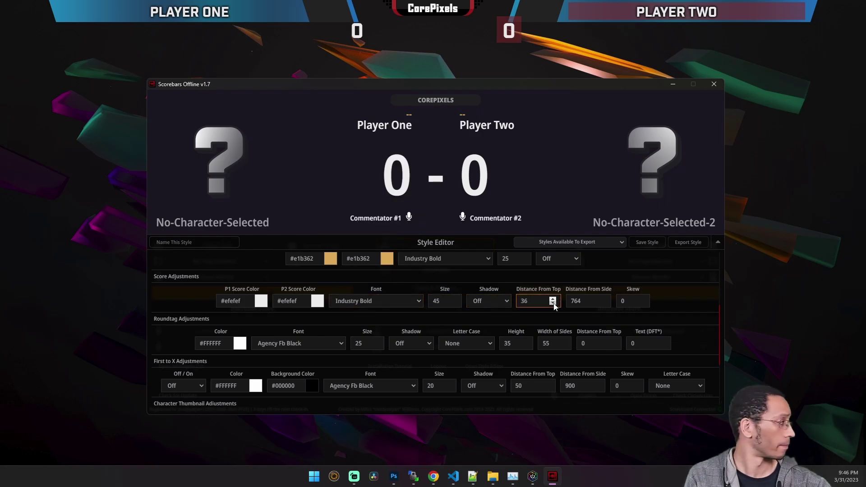
left_click_drag(554, 303, 603, 303)
left_click(603, 303)
left_click(603, 303)
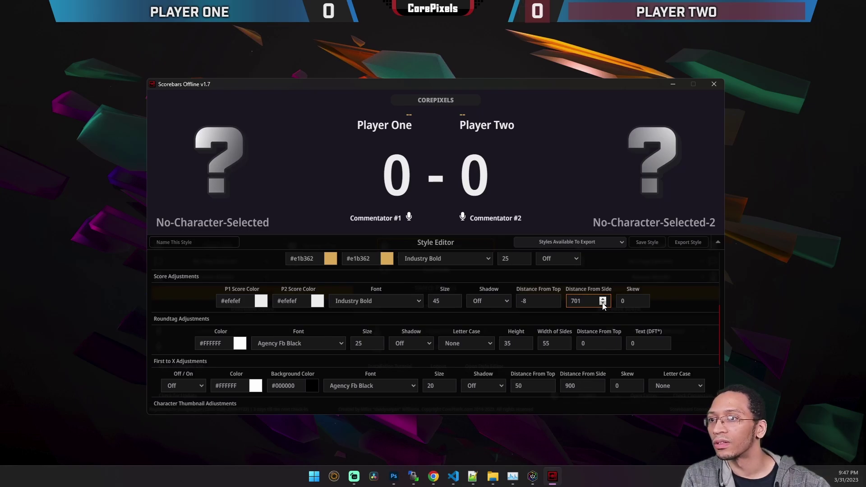
left_click(553, 301)
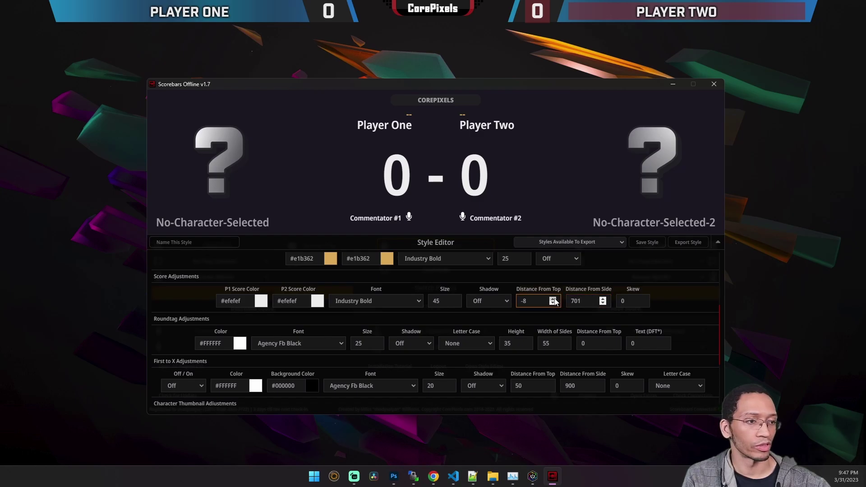
left_click(603, 303)
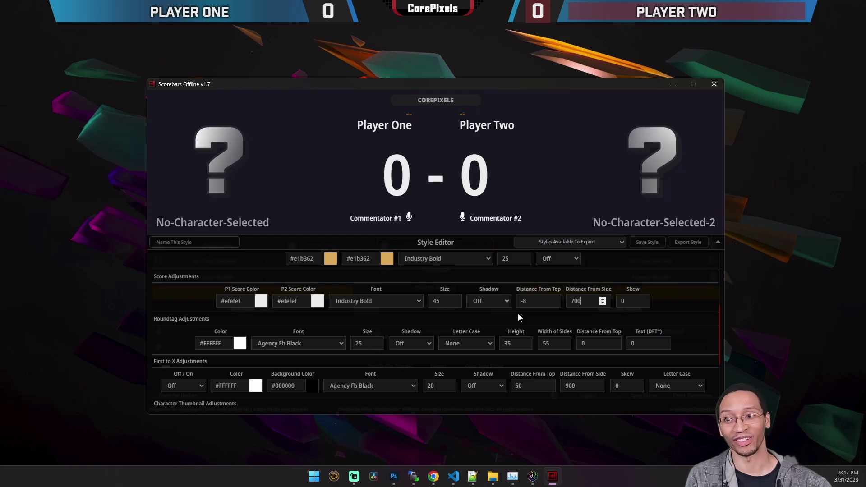
Set the left, middle and right roundtag images to Left, Mid and Right
scroll(499, 313, "up", 5)
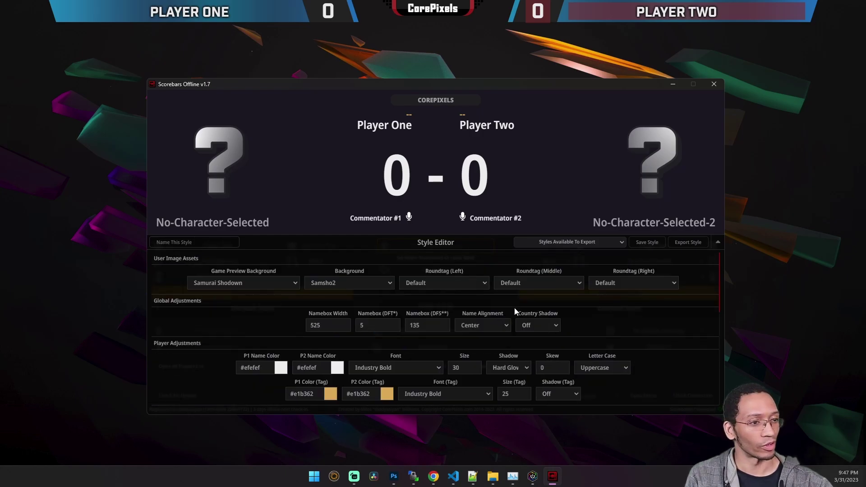
left_click(454, 284)
left_click(451, 302)
left_click(528, 285)
left_click(539, 302)
left_click(627, 282)
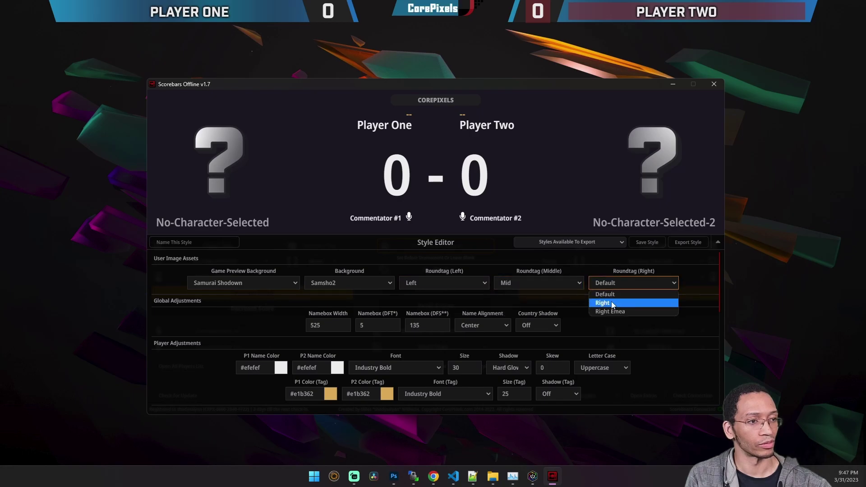
left_click(611, 301)
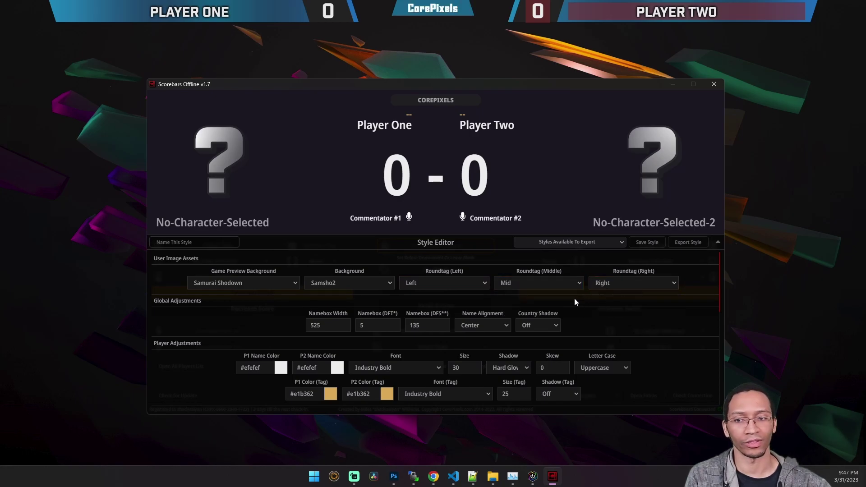
scroll(574, 297, "down", 3)
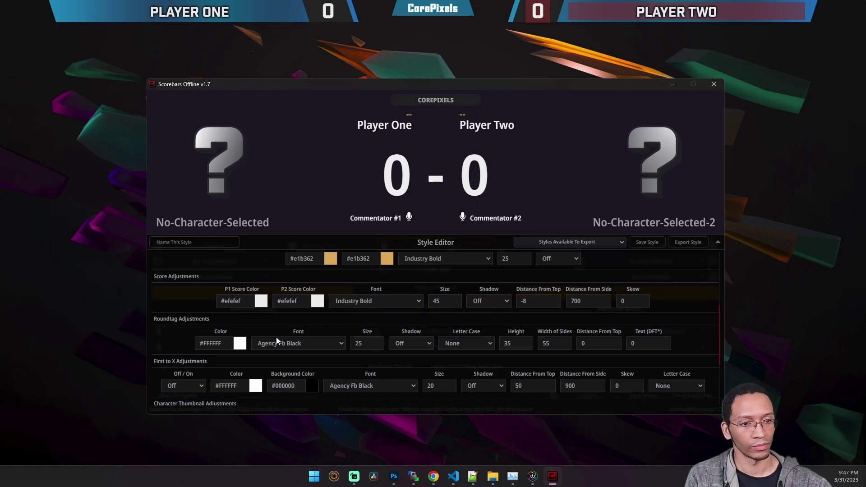
Make the roundtag text light grey #efefef, Industry Black font, uppercase
left_click(239, 343)
left_click(218, 327)
left_click(313, 339)
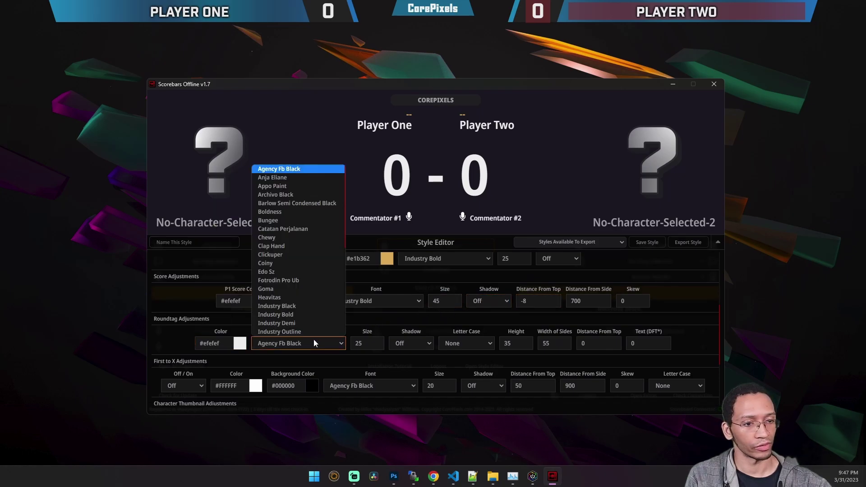
left_click(298, 307)
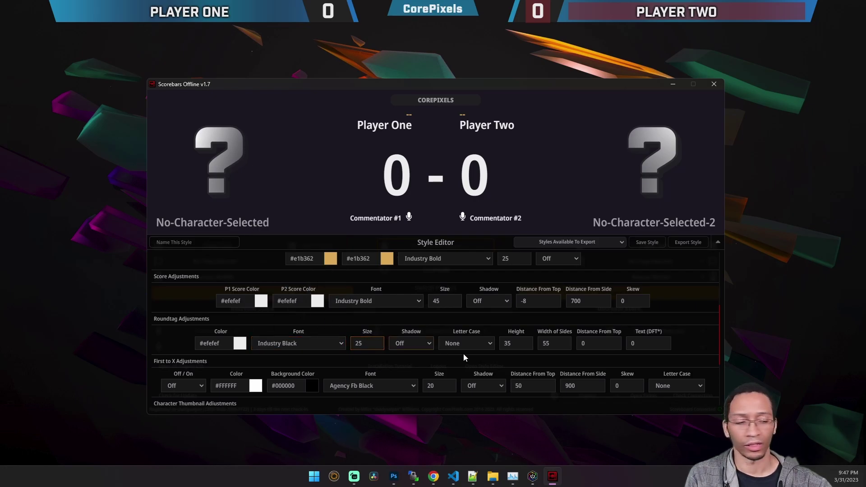
left_click(472, 345)
left_click(471, 363)
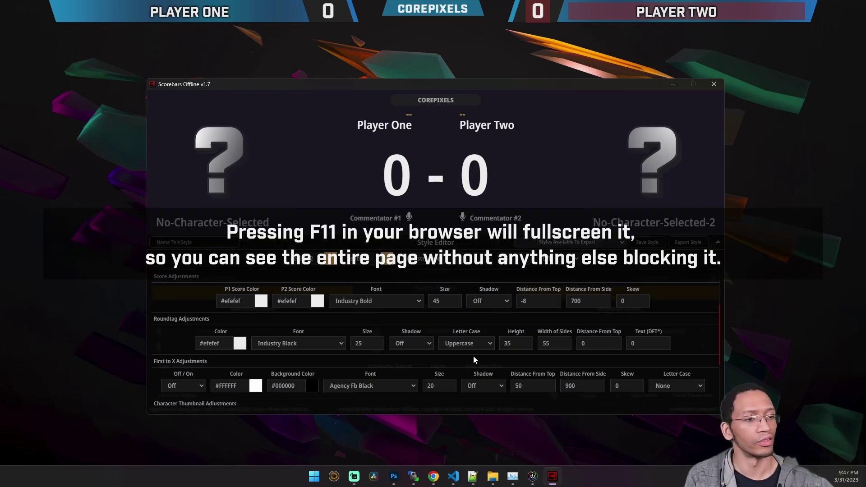
Set the roundtag's distance from top to 1048
key("Tab")
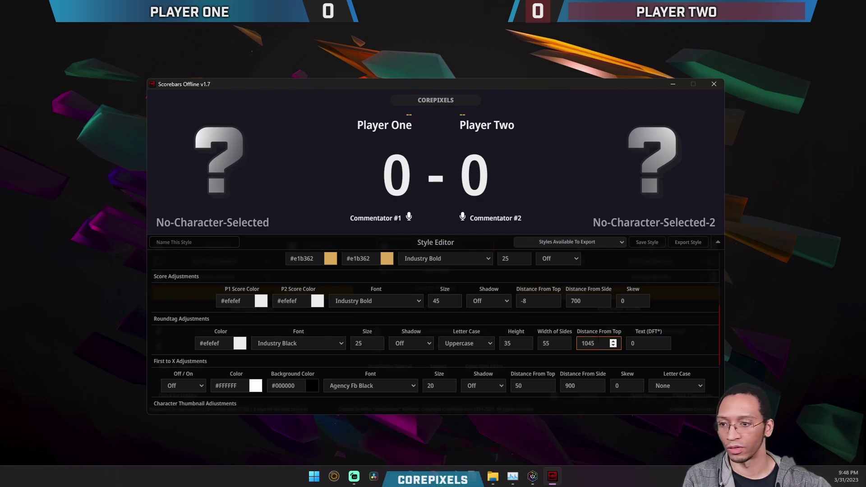
left_click(614, 341)
left_click(613, 341)
left_click(613, 340)
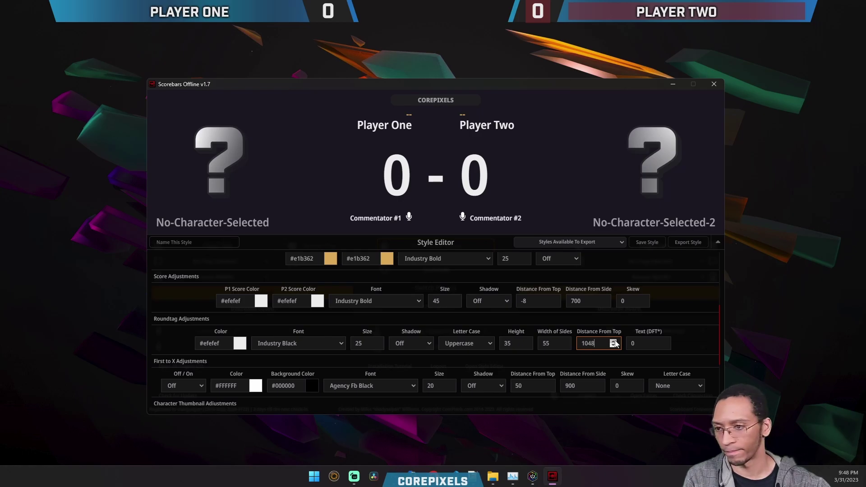
scroll(464, 337, "down", 1)
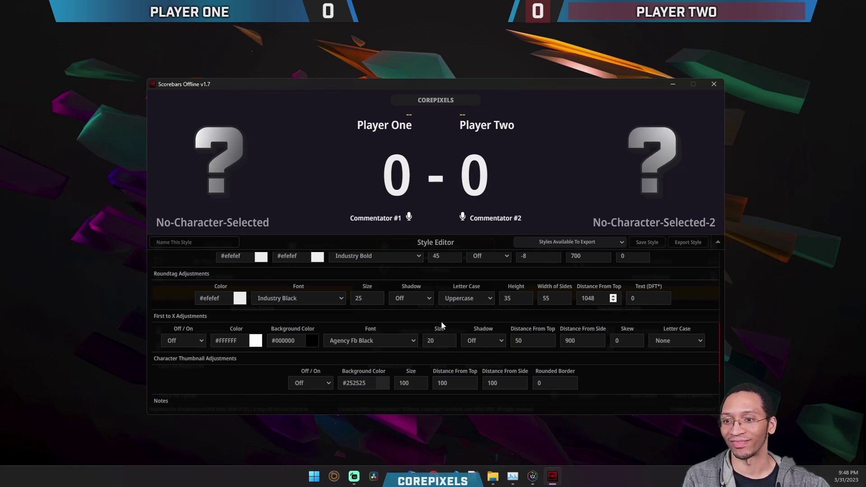
Turn the First to X banner on and give it a #c94117 orange-red background
scroll(401, 321, "down", 1)
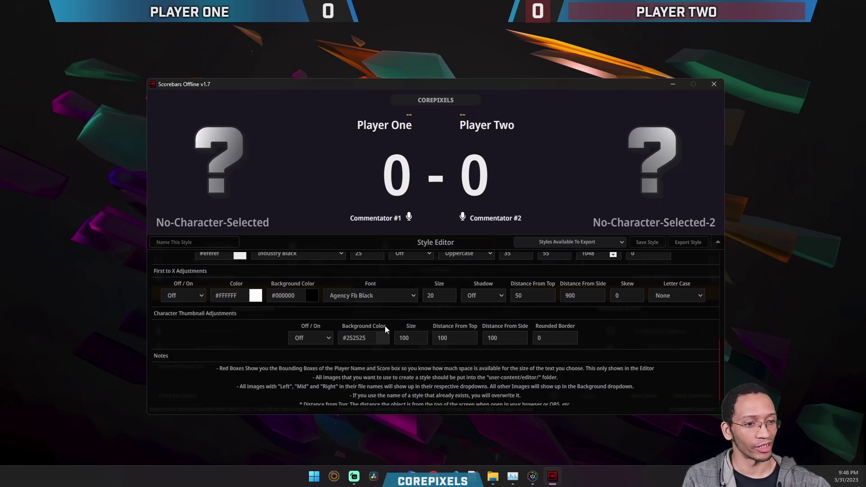
scroll(389, 323, "up", 1)
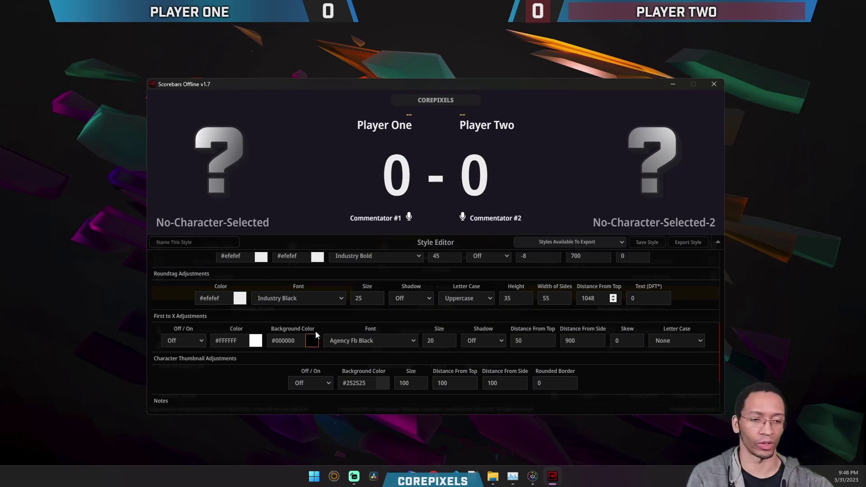
left_click(193, 346)
left_click(196, 360)
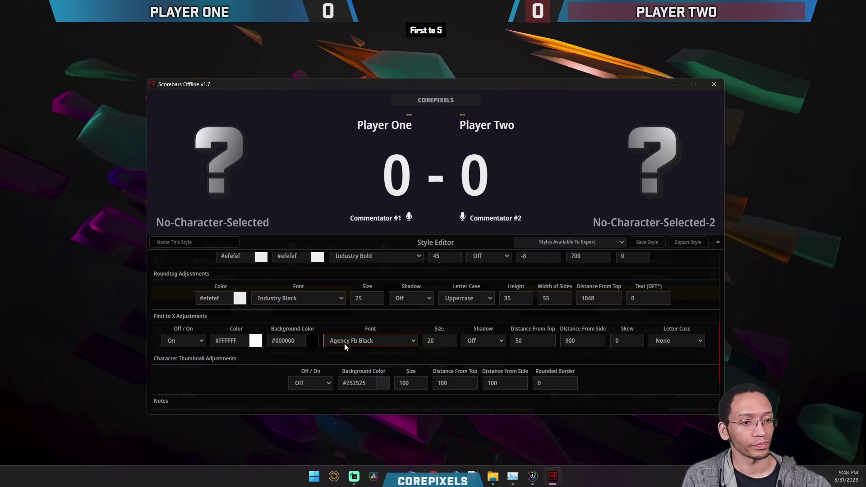
left_click(230, 341)
left_click(311, 341)
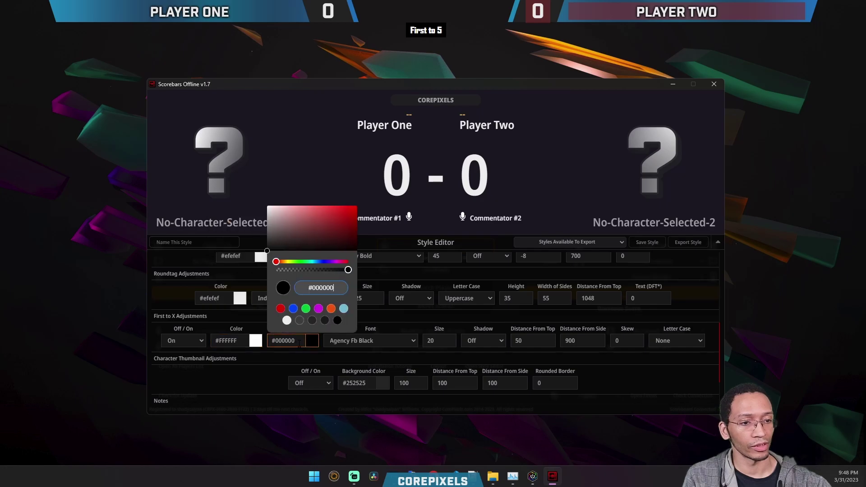
left_click_drag(334, 240, 341, 229)
left_click_drag(341, 262, 348, 261)
left_click_drag(347, 228, 347, 216)
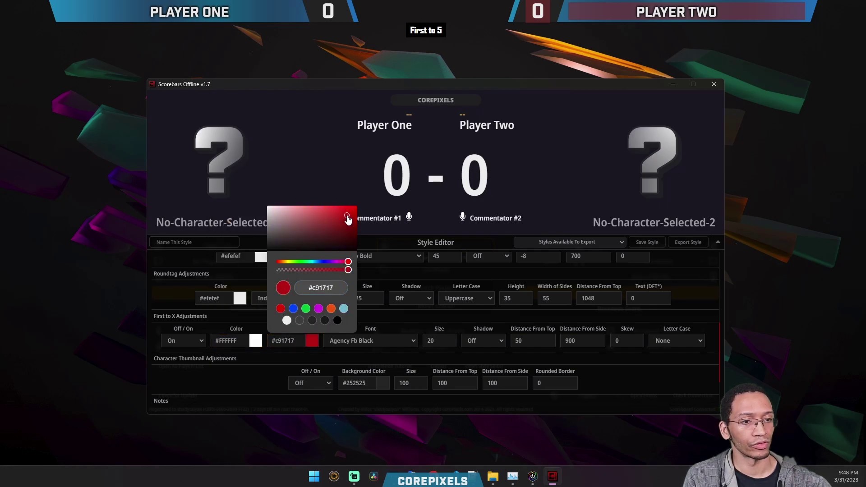
left_click_drag(339, 262, 278, 262)
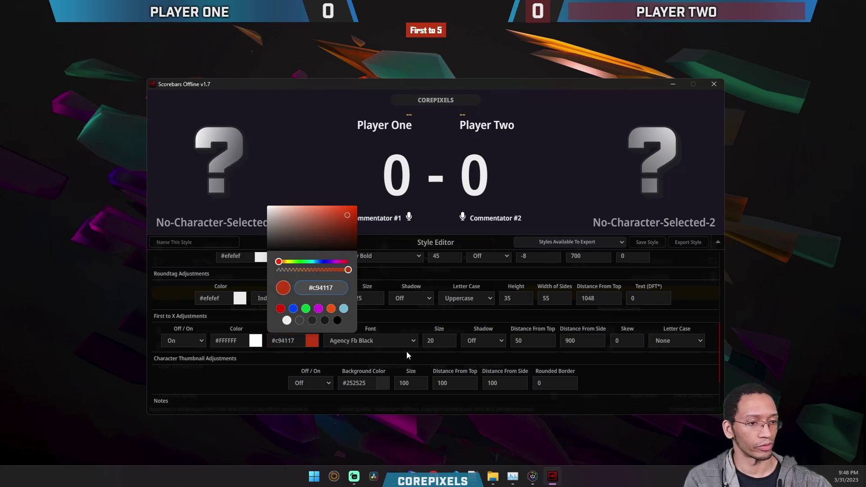
Set the First to X font to Industry Black at size 47
left_click(399, 341)
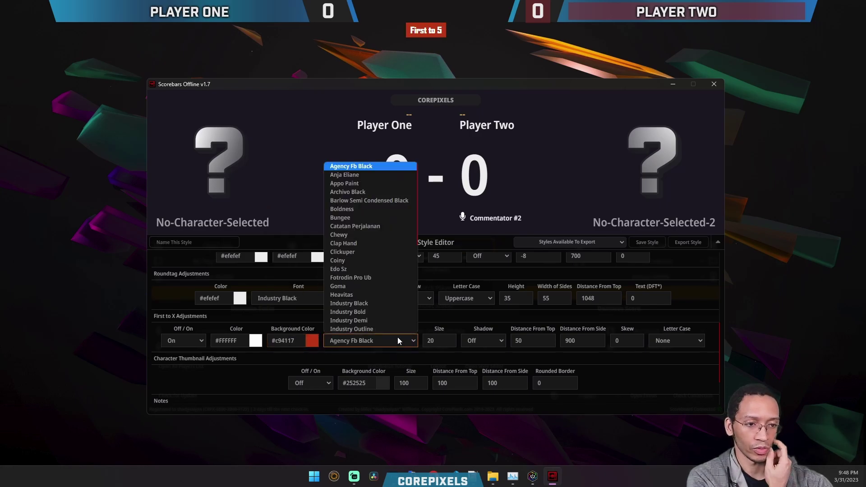
left_click(378, 305)
left_click(448, 338)
left_click(448, 338)
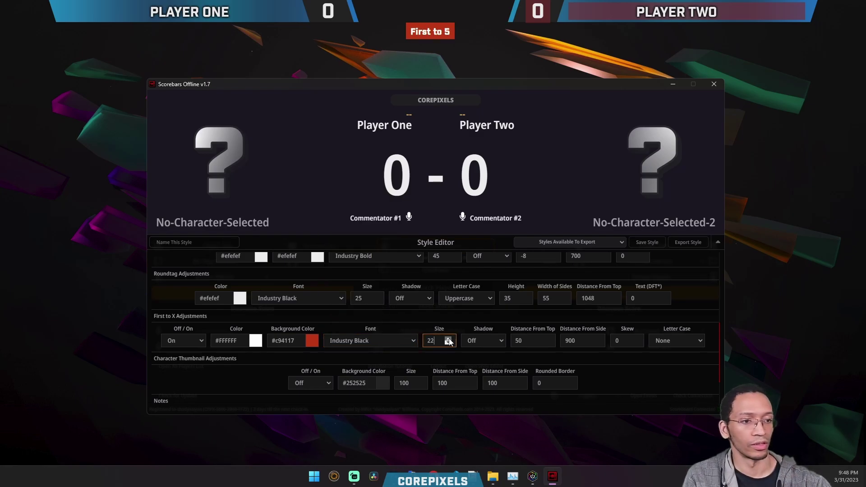
left_click(448, 339)
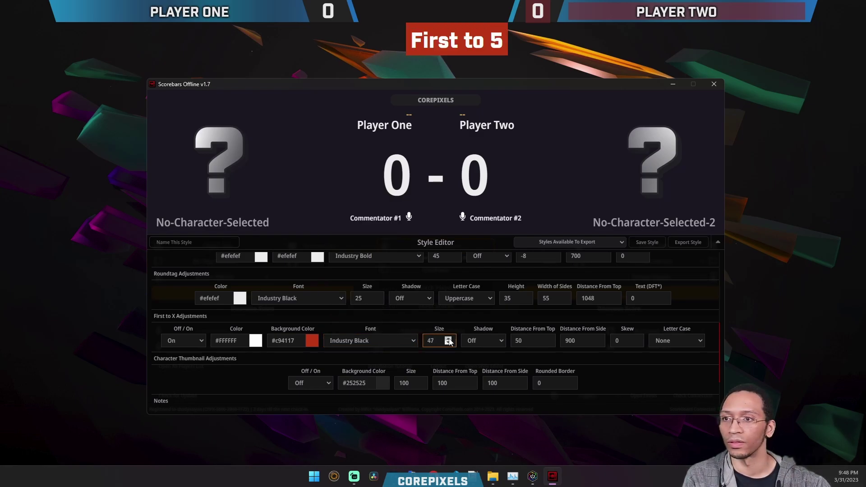
Place the First to X banner 40 from the top and 500 from the side
left_click(536, 342)
left_click(547, 343)
left_click(548, 343)
left_click(548, 344)
left_click(547, 343)
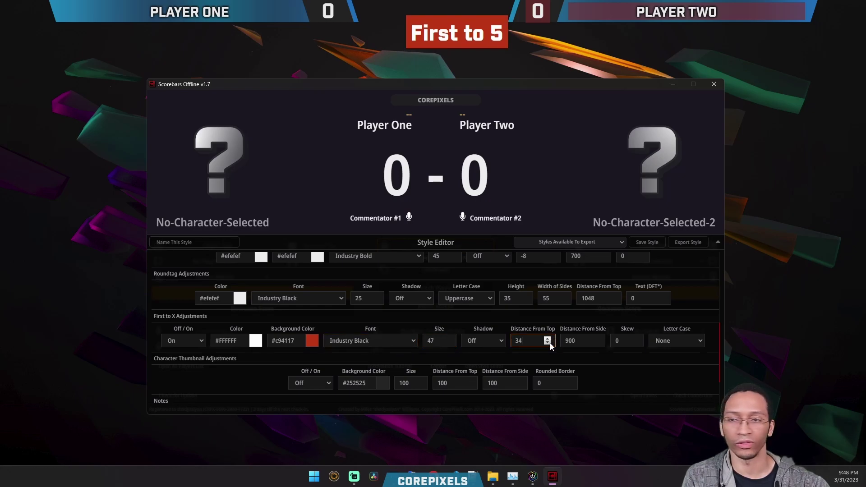
left_click(547, 343)
left_click(547, 343)
left_click(548, 338)
left_click(548, 338)
left_click(547, 339)
left_click(599, 345)
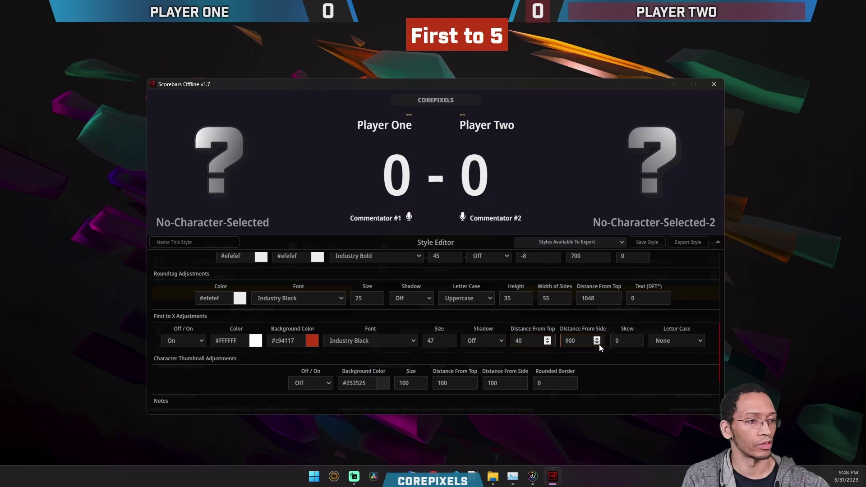
left_click(598, 344)
left_click(598, 344)
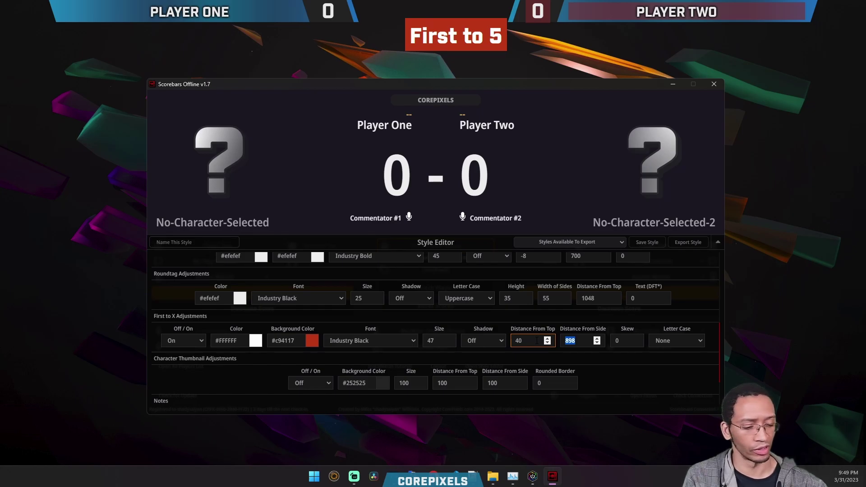
type("500")
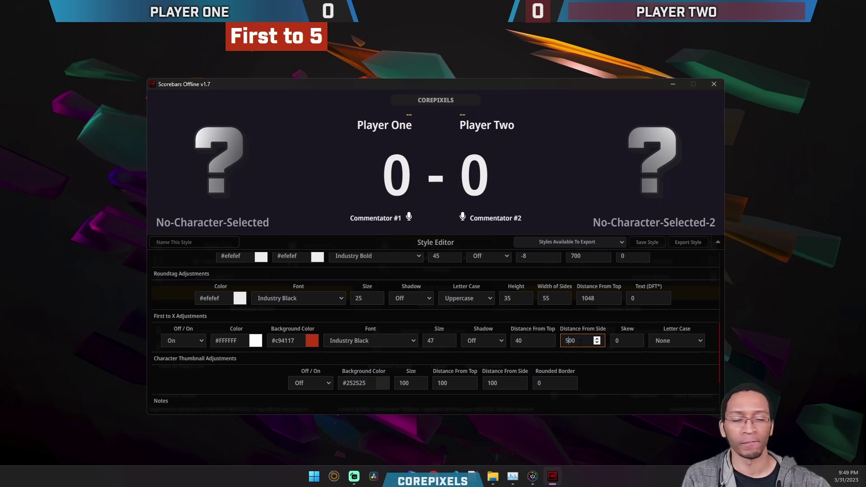
left_click(435, 340)
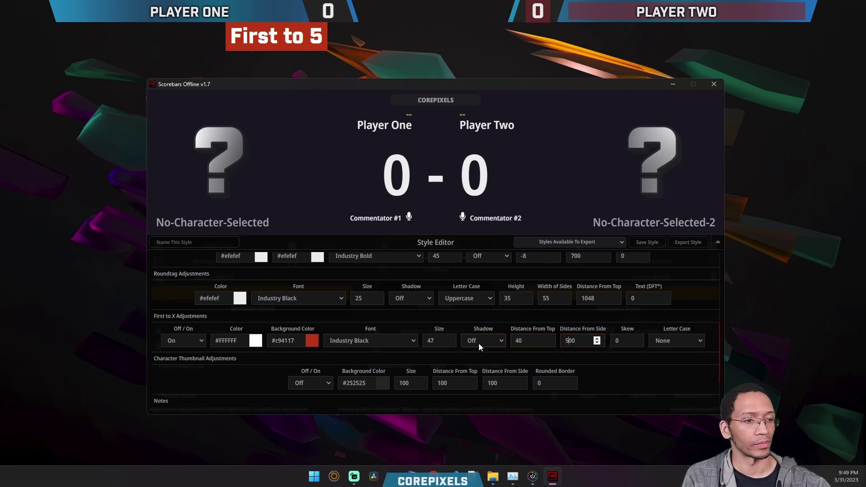
Make the First to X text uppercase with a skew of 0
left_click(671, 341)
left_click(669, 360)
key("shift+Tab")
type("7")
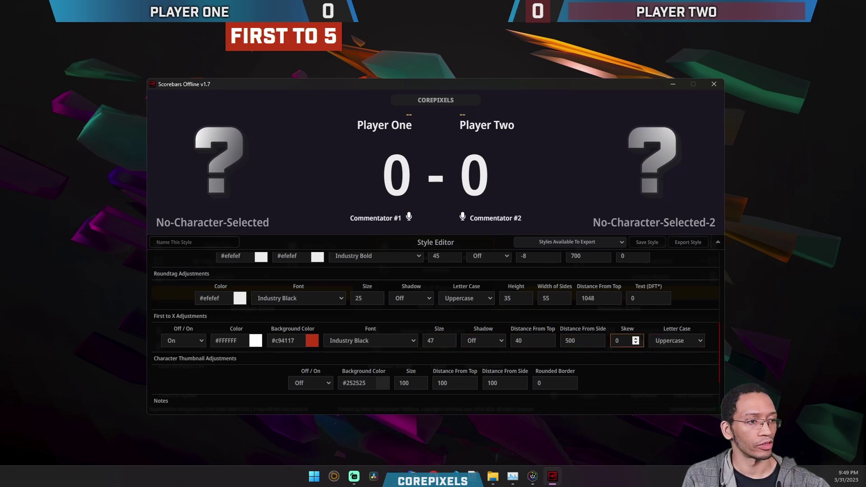
left_click(637, 338)
left_click(636, 338)
left_click(636, 338)
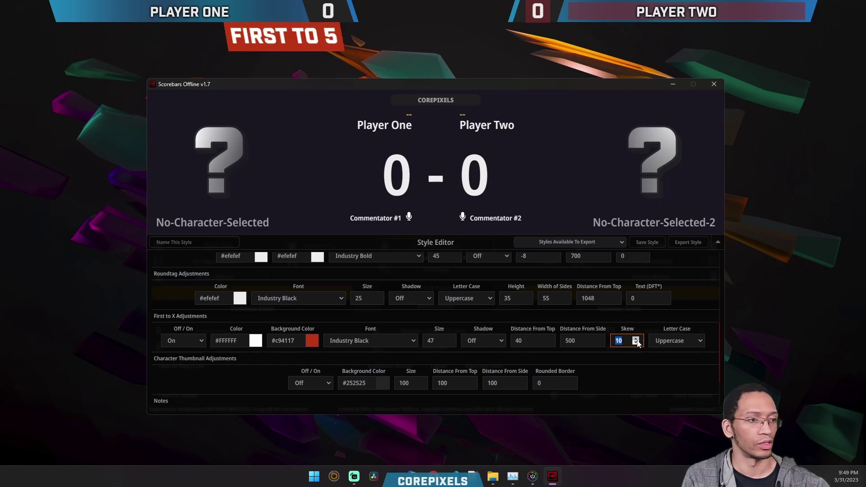
left_click(636, 344)
left_click(636, 344)
left_click(636, 343)
left_click(636, 344)
left_click(636, 343)
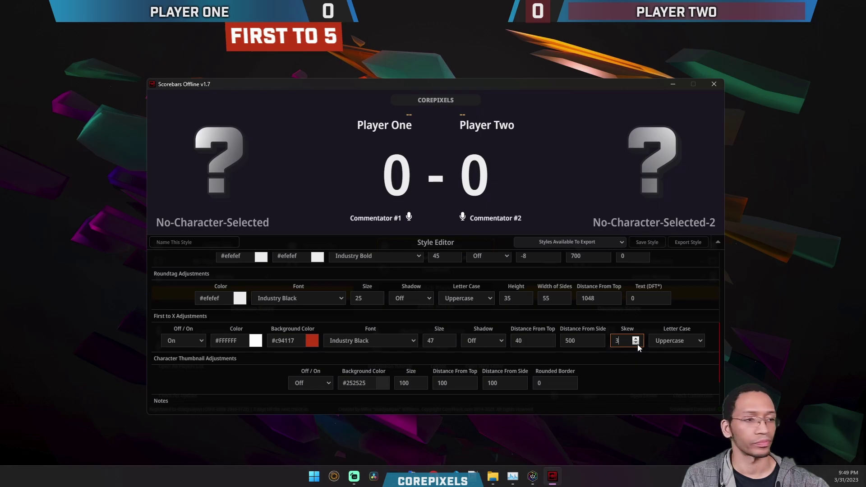
key("BackSpace")
type("0")
key("shift+Tab")
key("shift+Tab")
key("shift+Tab")
key("shift+Tab")
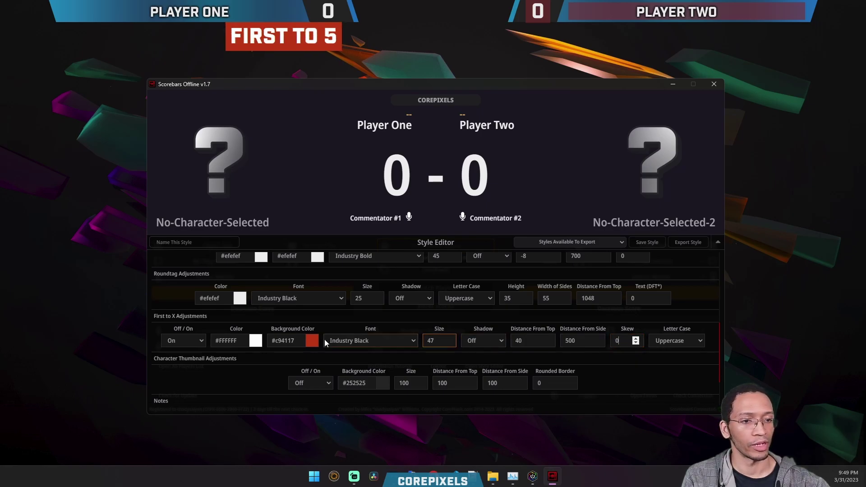
Switch the First to X banner back off
left_click(199, 344)
left_click(195, 345)
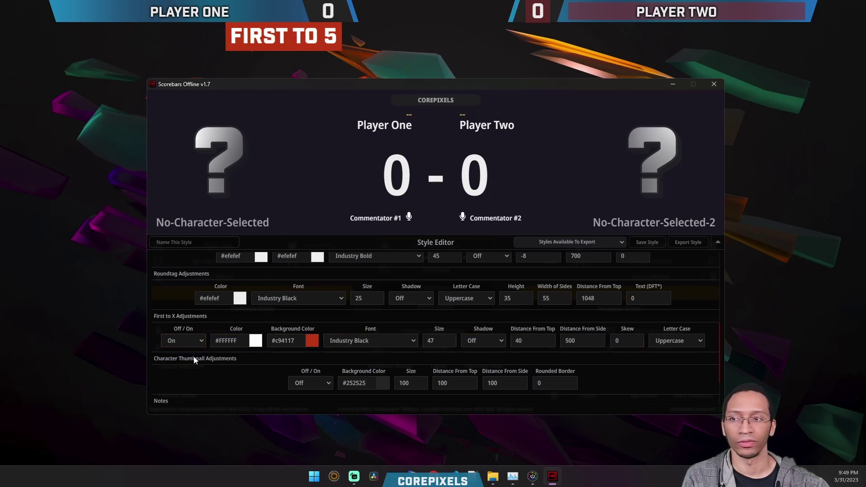
left_click(189, 346)
left_click(185, 351)
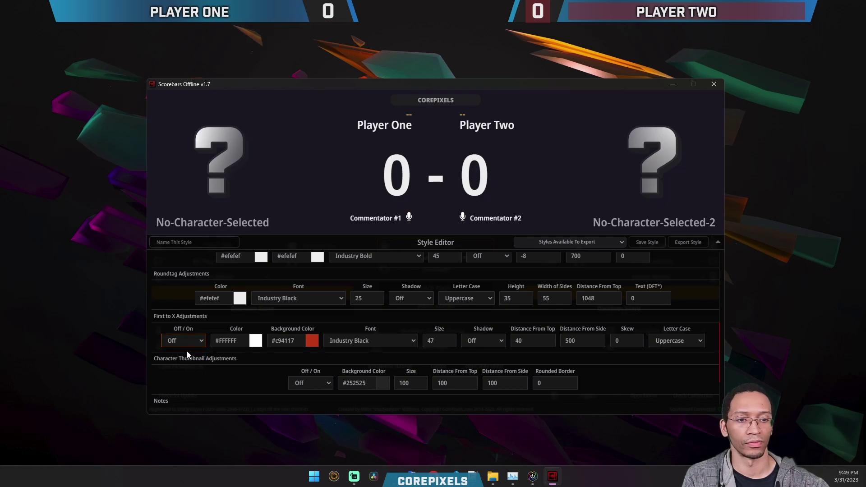
Turn character thumbnails on and collapse the Style Editor back to the player controls
scroll(271, 360, "down", 1)
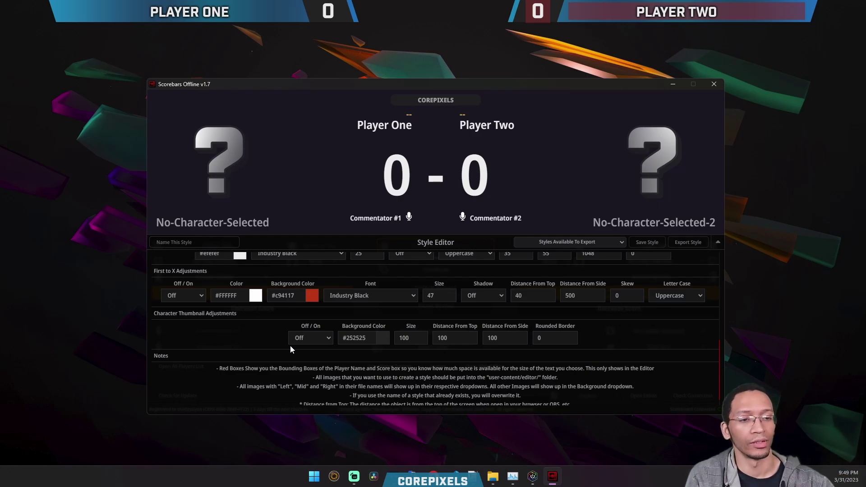
left_click(308, 338)
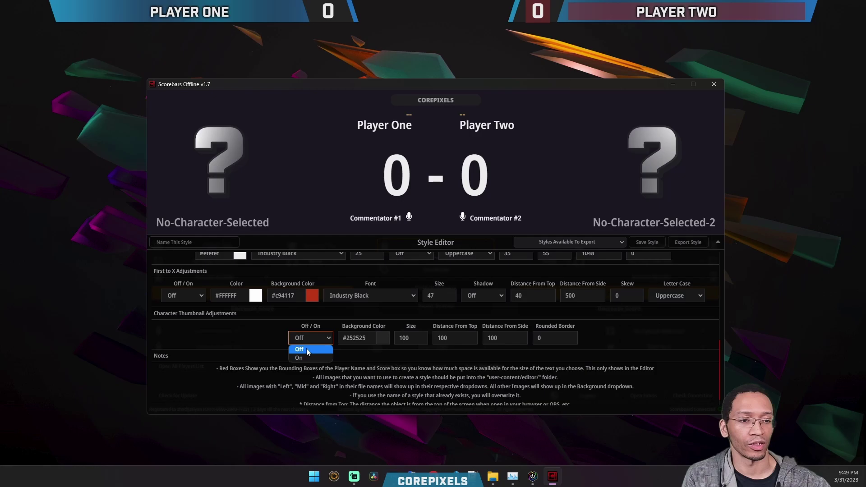
left_click(299, 358)
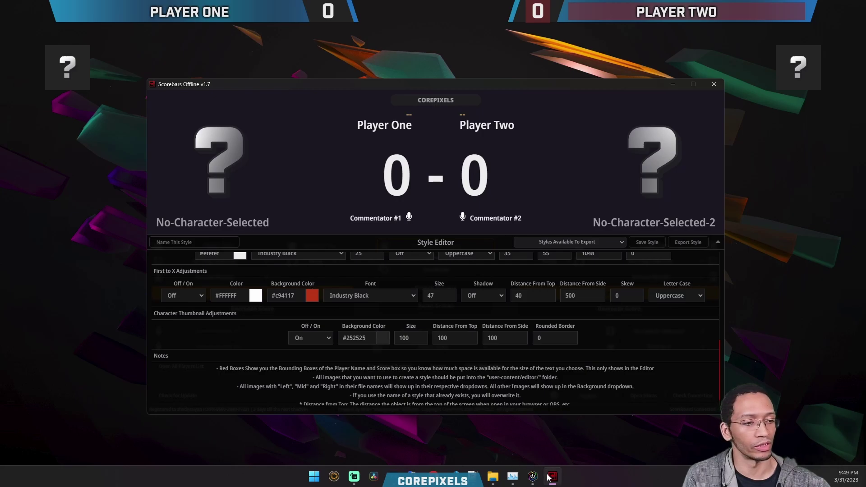
mouse_move(548, 478)
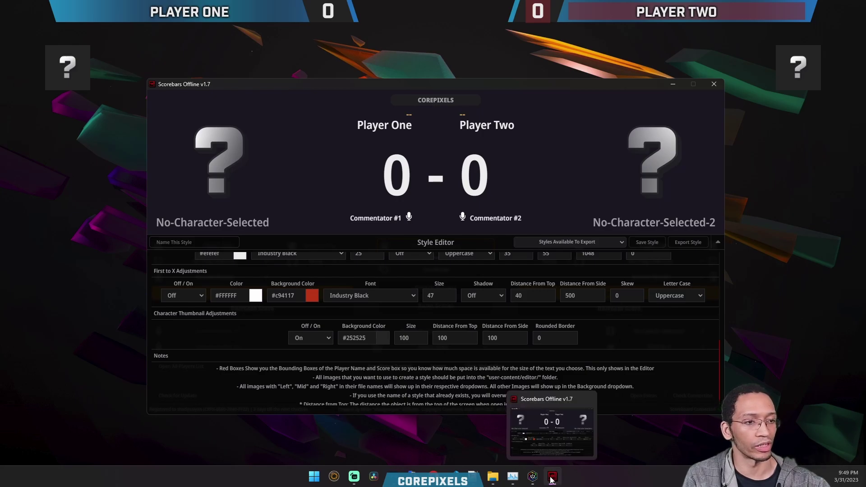
left_click(718, 242)
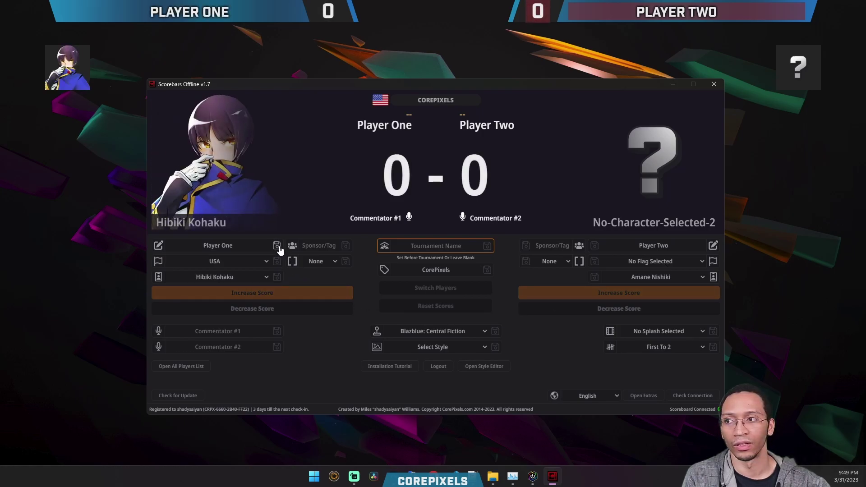
Make Player Two Izanami from Czech Republic and check both thumbnails on the overlay
left_click(593, 246)
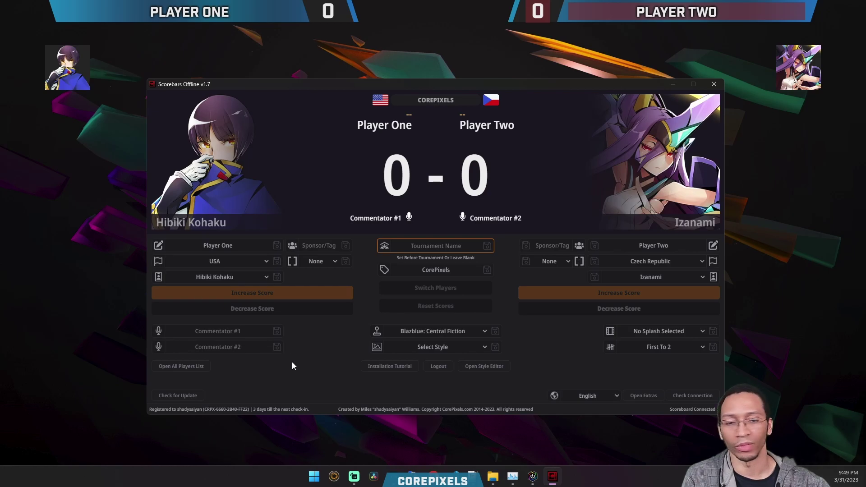
left_click(546, 472)
left_click(546, 472)
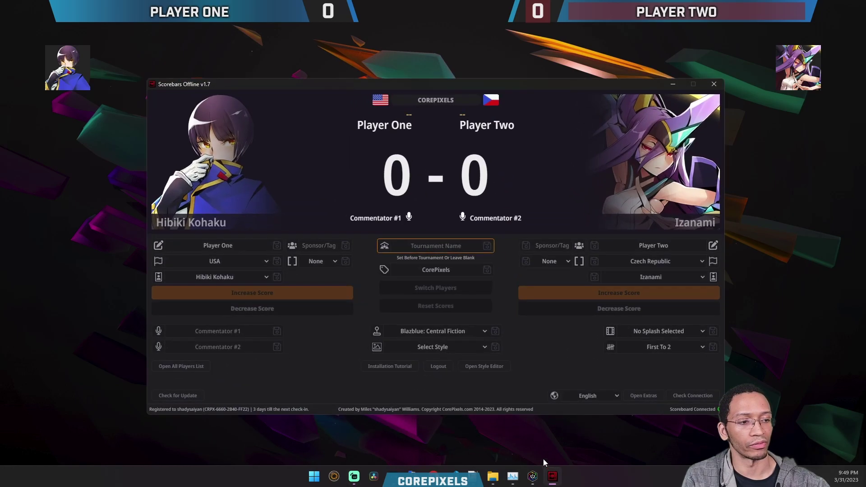
Reopen the Style Editor and try a red #d12020 thumbnail background
left_click(488, 365)
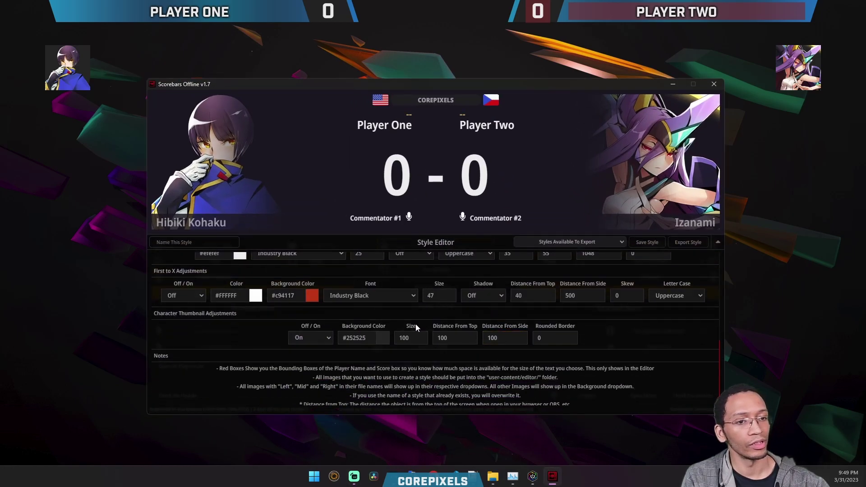
left_click(364, 338)
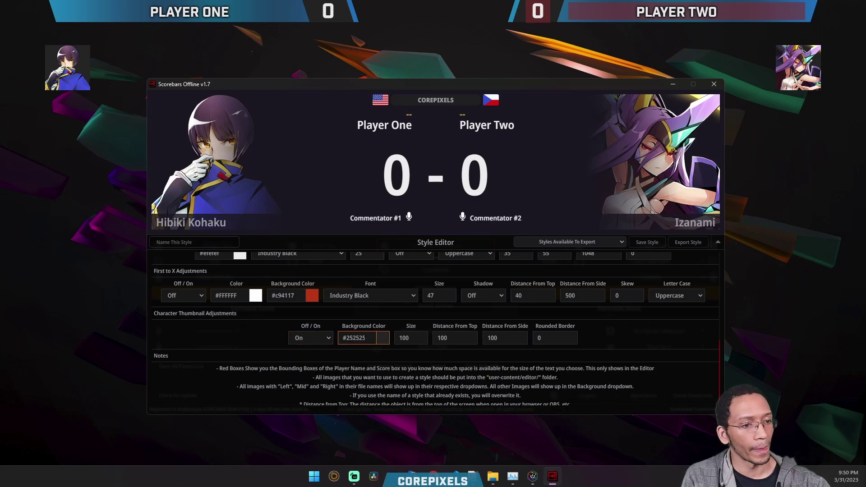
left_click(382, 337)
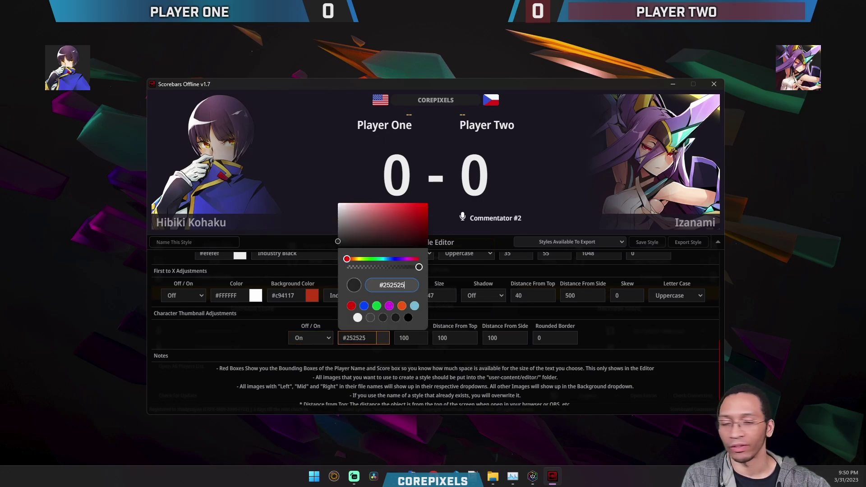
left_click_drag(397, 230, 414, 211)
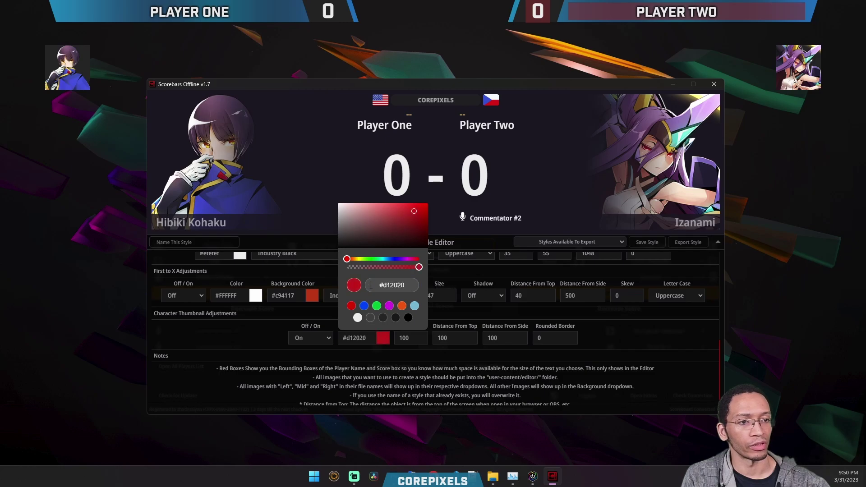
left_click(440, 342)
Set the character thumbnail size to 140
left_click(419, 341)
left_click(418, 341)
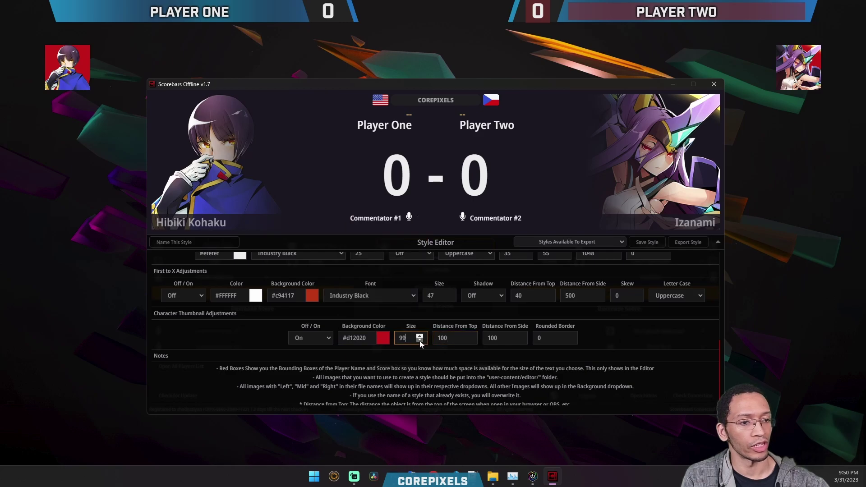
left_click(419, 341)
left_click(419, 341)
left_click(420, 341)
left_click(419, 335)
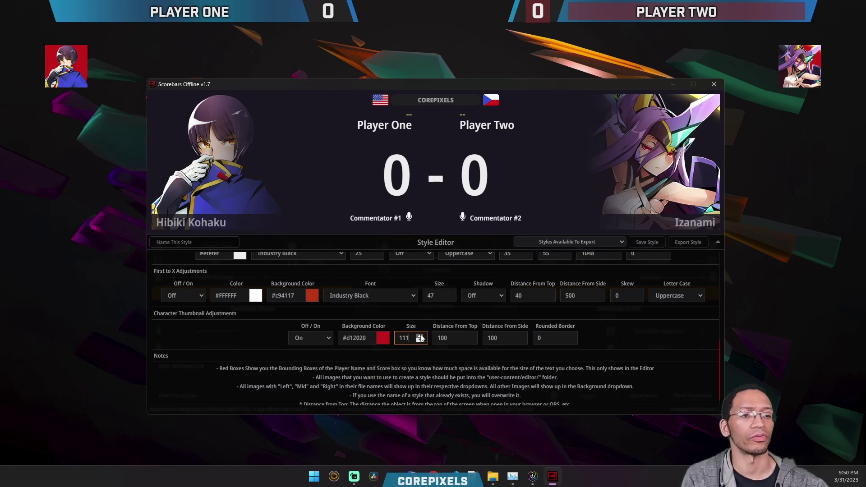
left_click(419, 335)
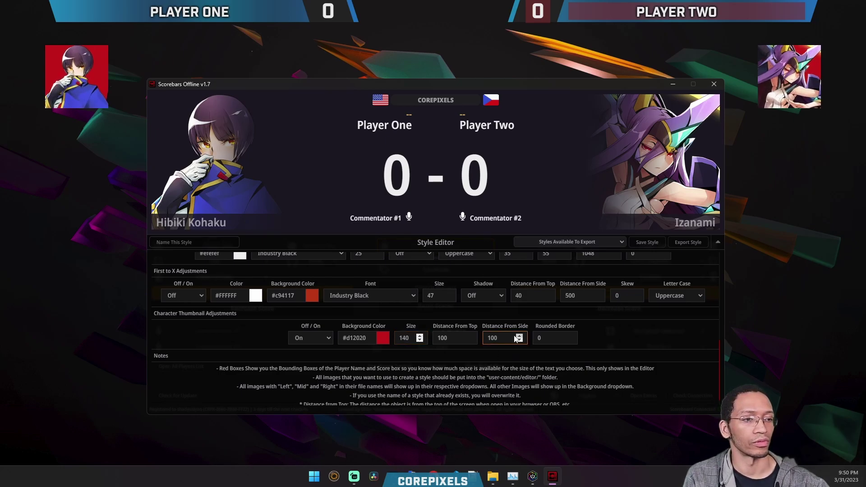
Place the character thumbnails 60 from the top
left_click(470, 341)
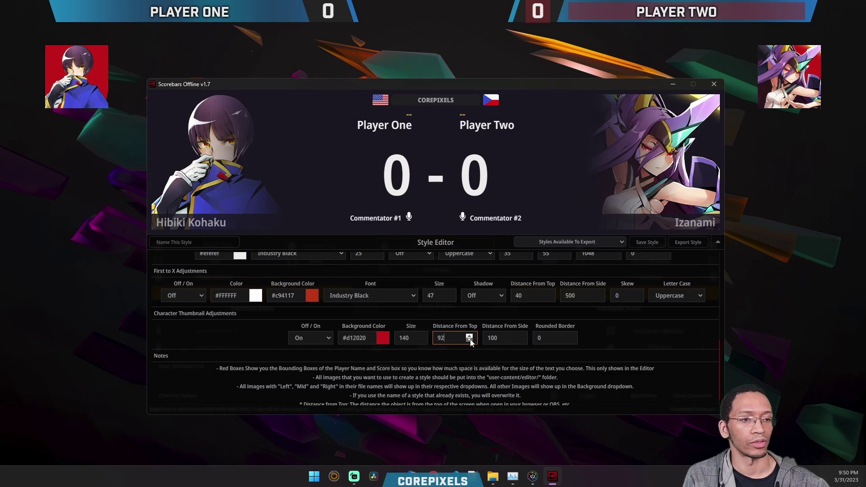
left_click(469, 341)
left_click(469, 340)
left_click(508, 336)
left_click(469, 341)
left_click(469, 341)
left_click(524, 341)
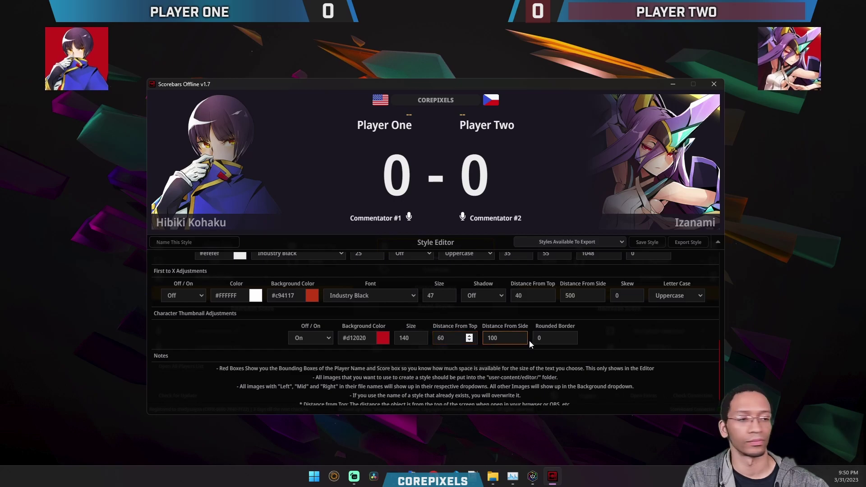
Set the thumbnails' distance from the sides to 125
left_click(520, 336)
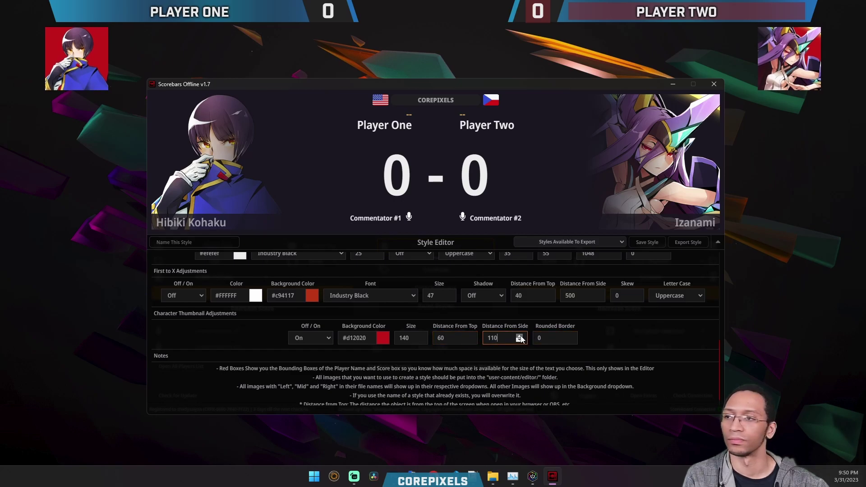
left_click(519, 336)
left_click(519, 336)
left_click(519, 336)
left_click(519, 336)
left_click(519, 336)
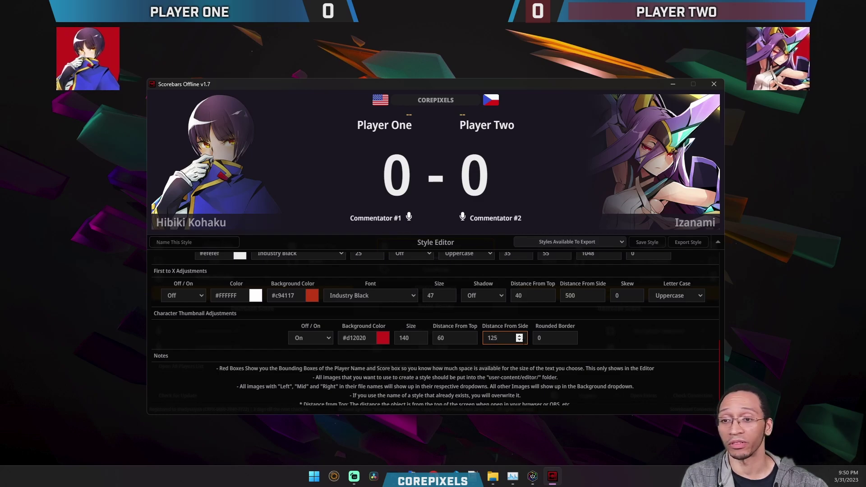
Round the thumbnail borders to 90 so the portraits become circular
left_click(569, 336)
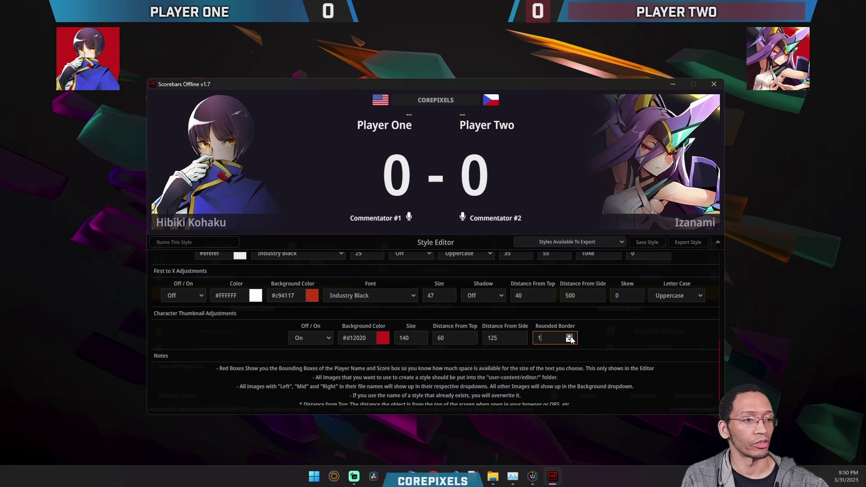
left_click(570, 337)
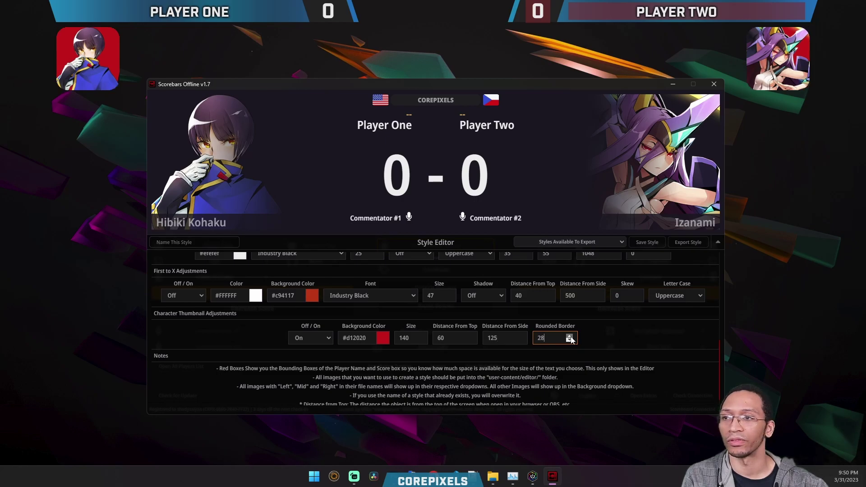
left_click(569, 336)
left_click(570, 337)
left_click(569, 336)
left_click(570, 336)
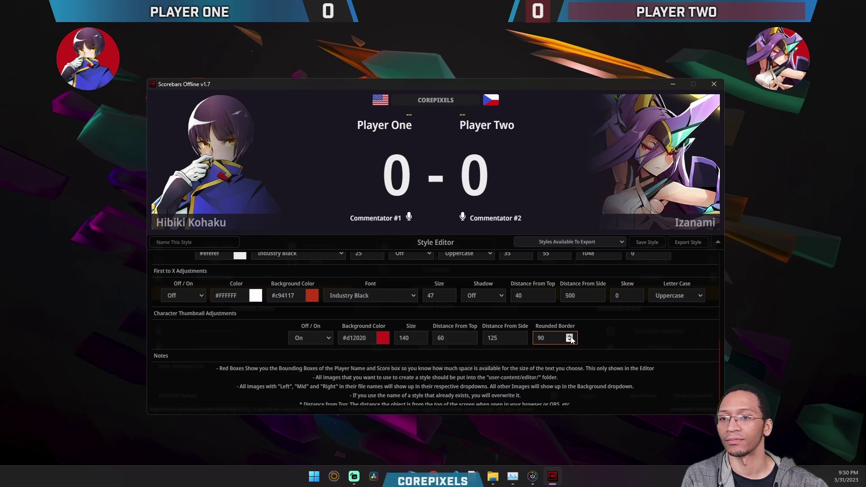
Reset the thumbnail background to dark grey #252525 and switch thumbnails off
left_click(356, 338)
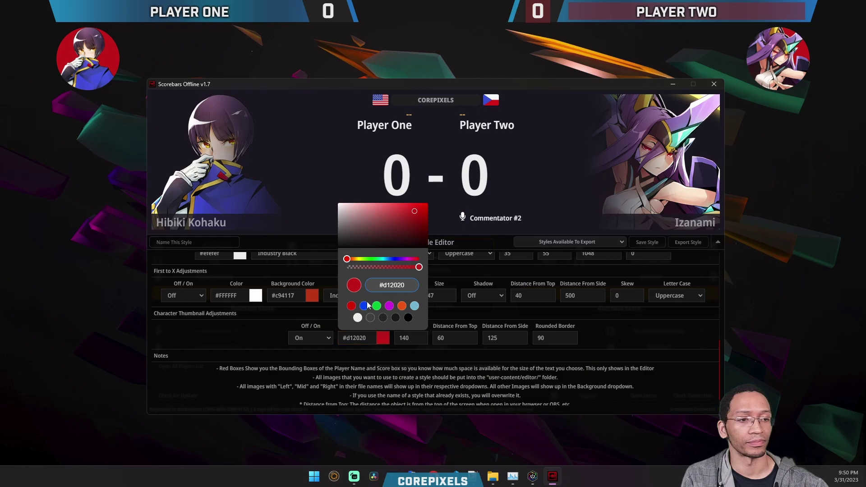
left_click(383, 318)
left_click(353, 354)
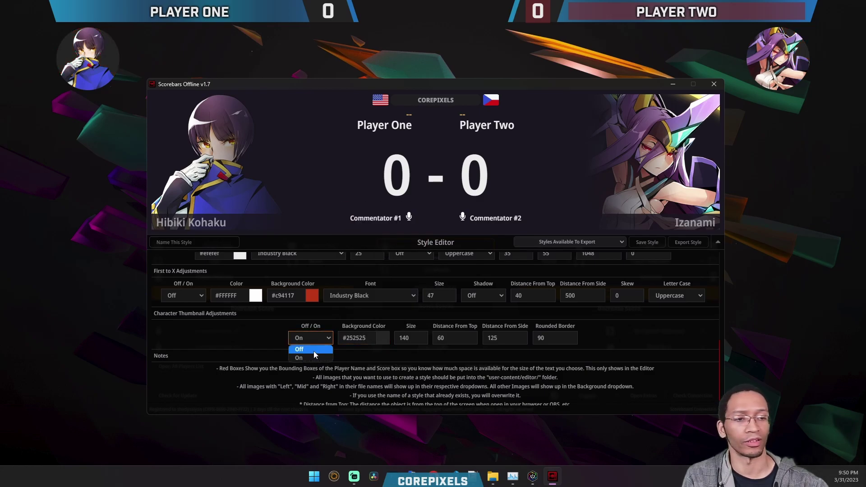
left_click(300, 350)
Type the style name 'Samurai Showown EVO Jap' into the Name This Style field
scroll(366, 364, "down", 1)
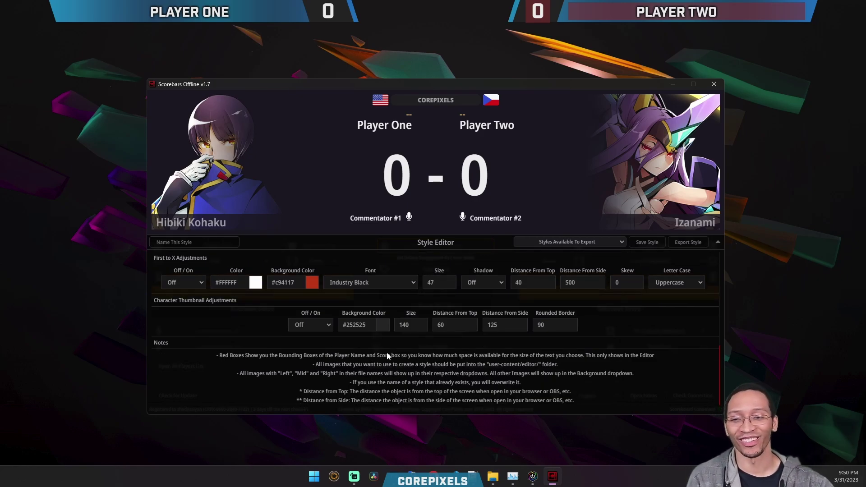
scroll(409, 360, "up", 5)
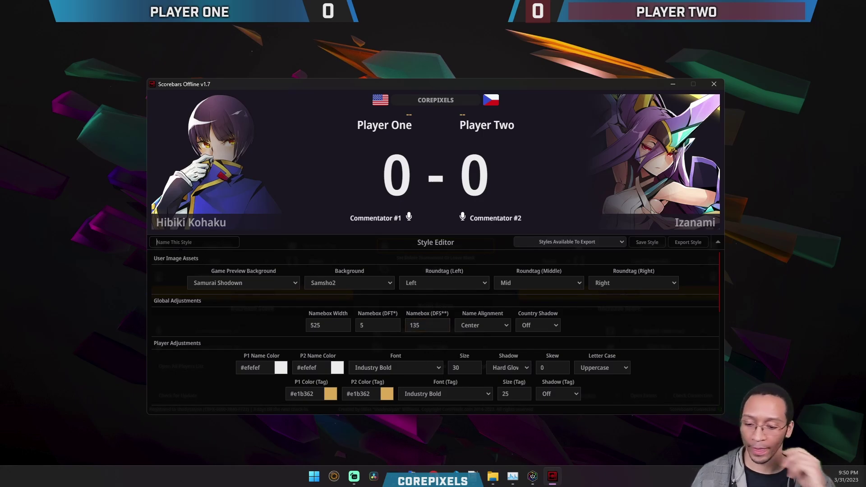
left_click(194, 243)
type("Samurai")
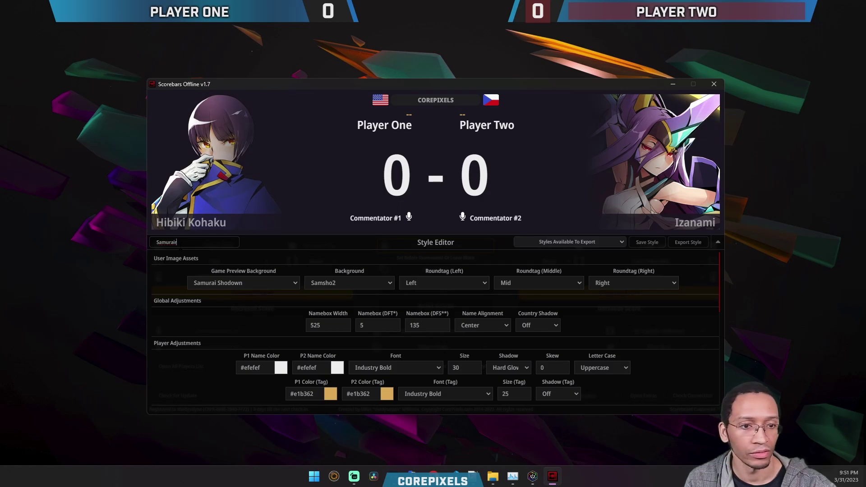
type(" Show")
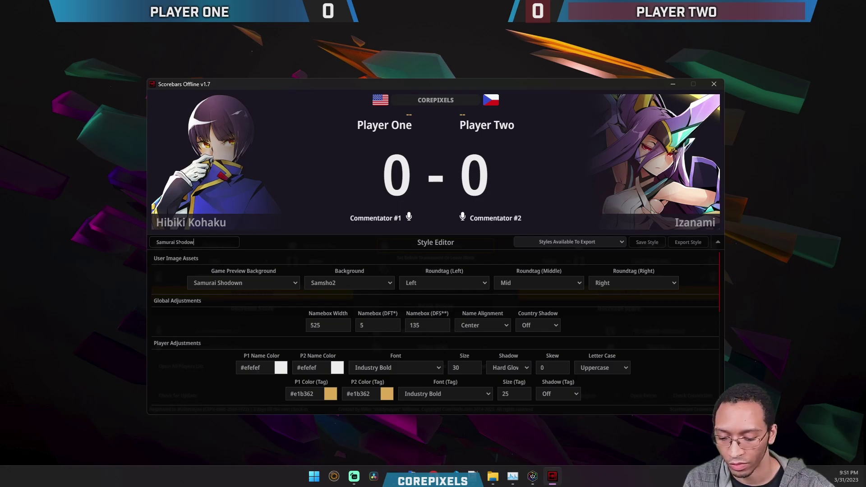
type("own EVO Japan 2023")
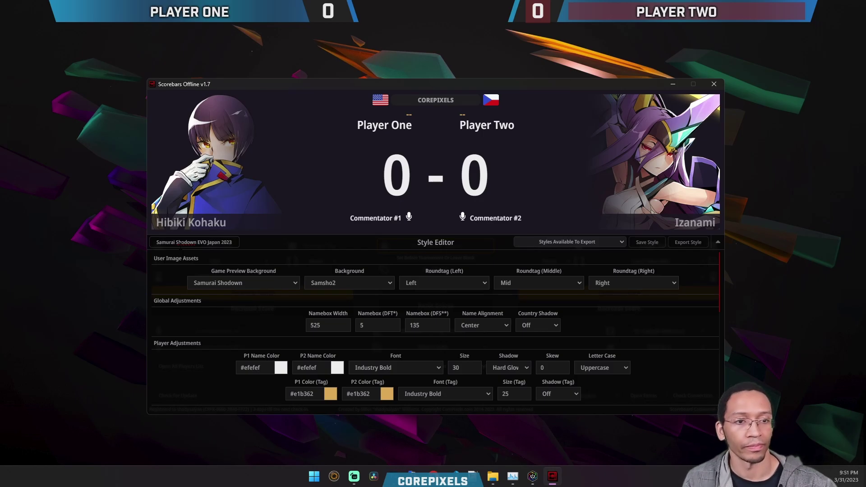
Save the Samurai Shodown EVO Japan 2023 style after dismissing the export list
left_click(599, 242)
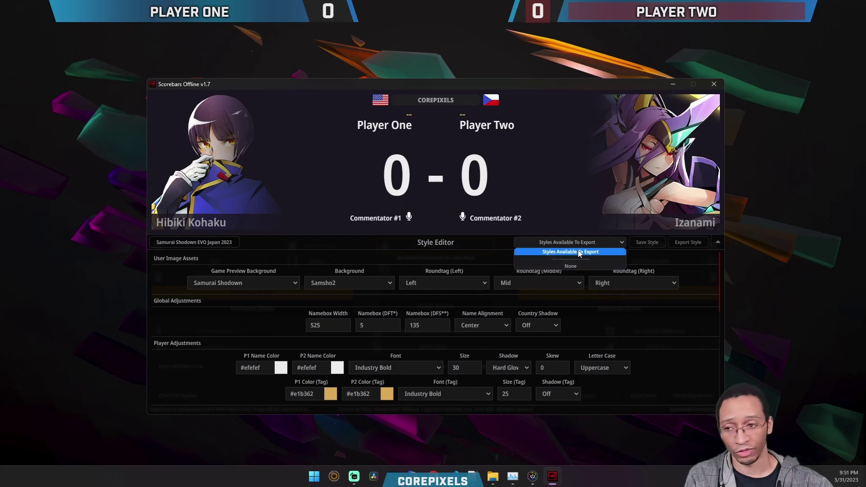
left_click(580, 242)
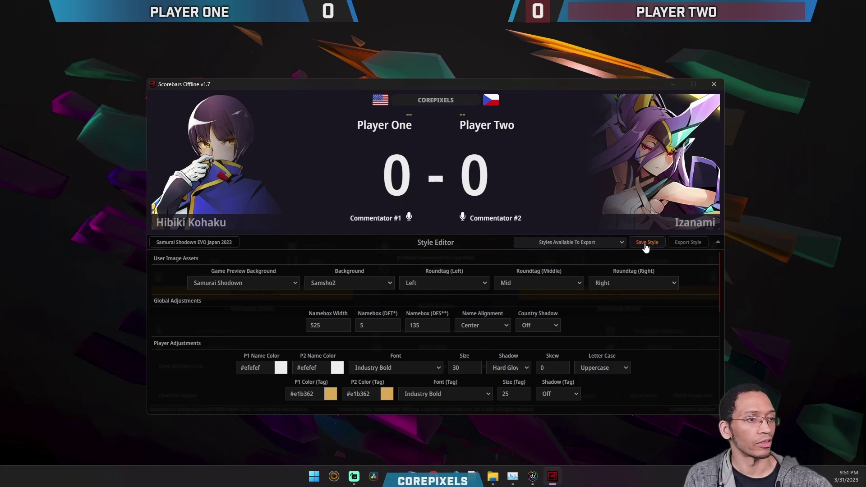
left_click(646, 243)
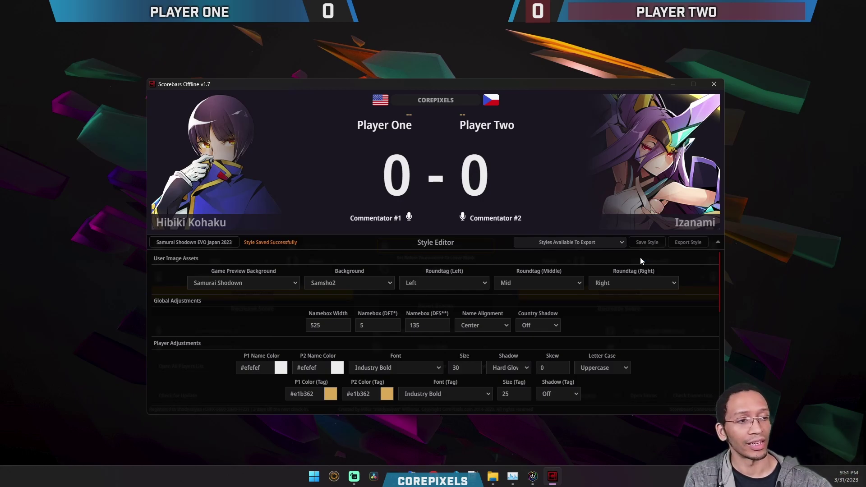
Collapse the Style Editor and scroll the style list to Custom Styles
left_click(717, 242)
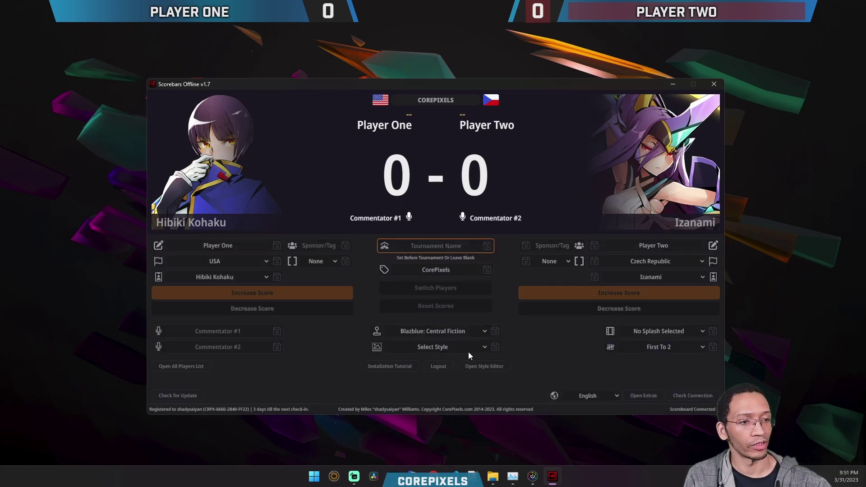
left_click(467, 349)
scroll(450, 302, "down", 5)
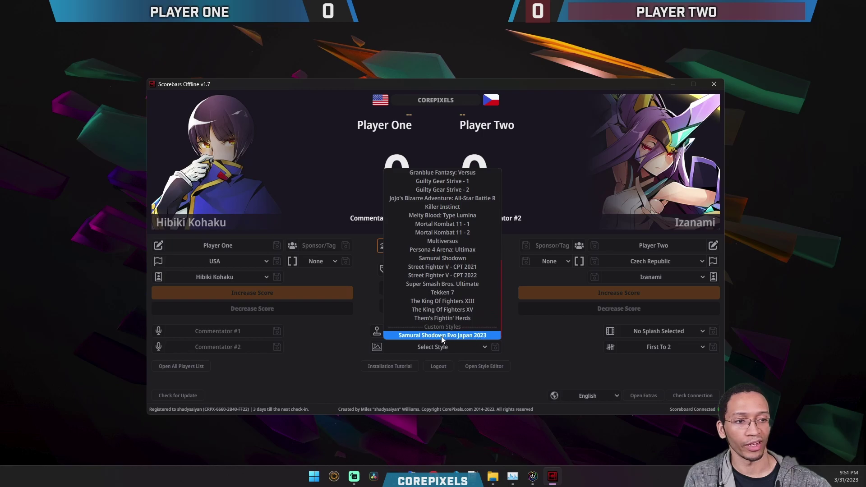